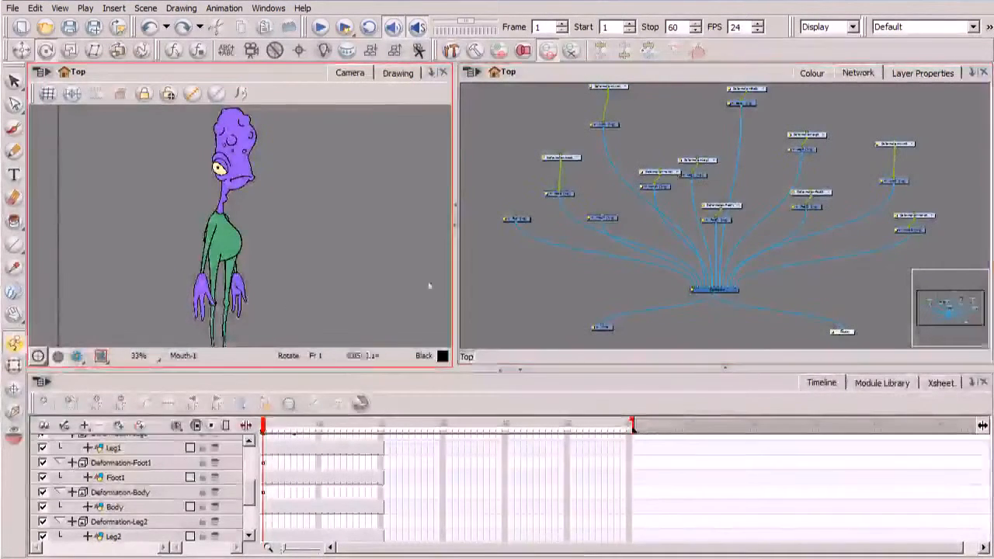
Inspect the deformation controls of Foot1, Leg2, Foot2 and Hand1 on the character's lower body
{"action": "scroll", "coordinate": [269, 306], "scroll_direction": "up", "scroll_amount": 2}
{"action": "left_click_drag", "start_coordinate": [268, 320], "coordinate": [293, 209]}
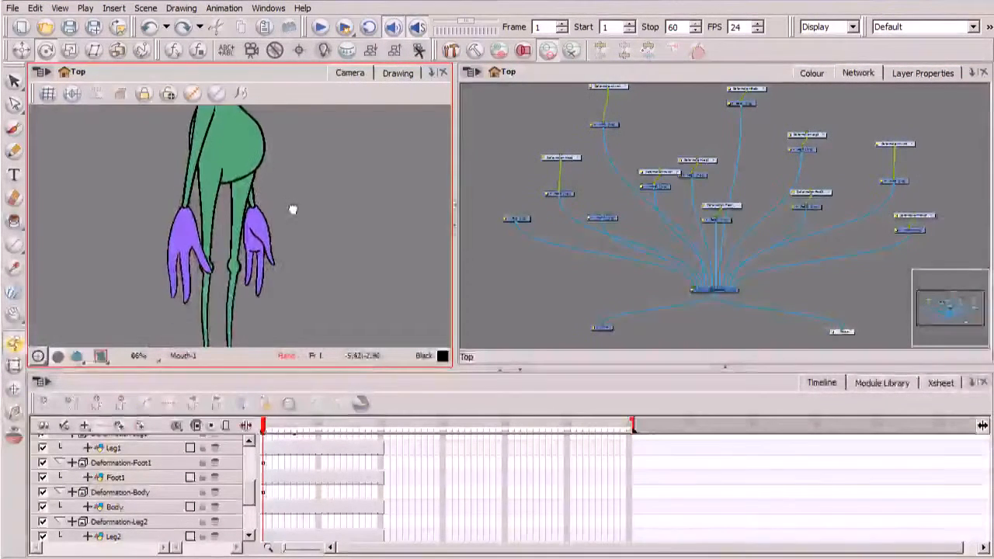
{"action": "left_click_drag", "start_coordinate": [309, 319], "coordinate": [318, 228]}
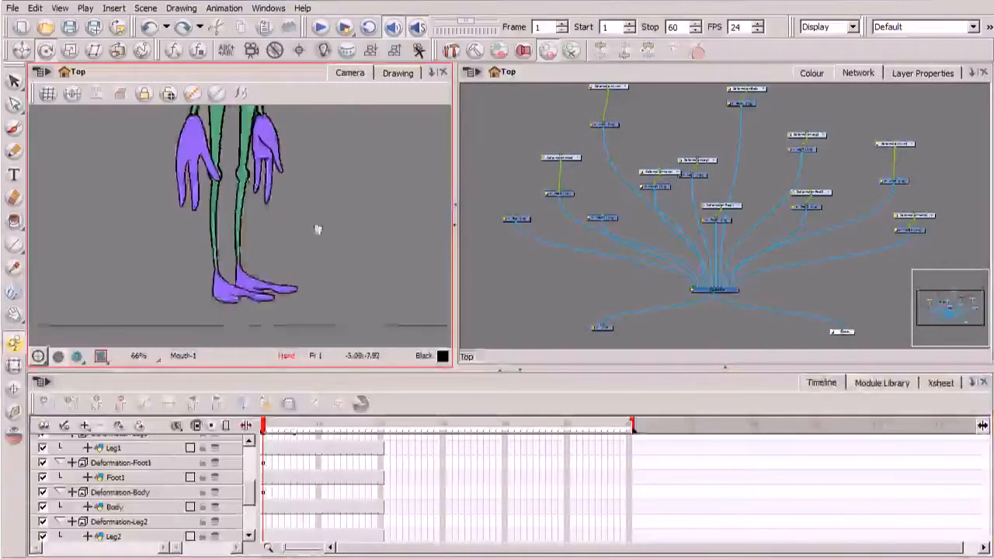
{"action": "left_click", "coordinate": [146, 464]}
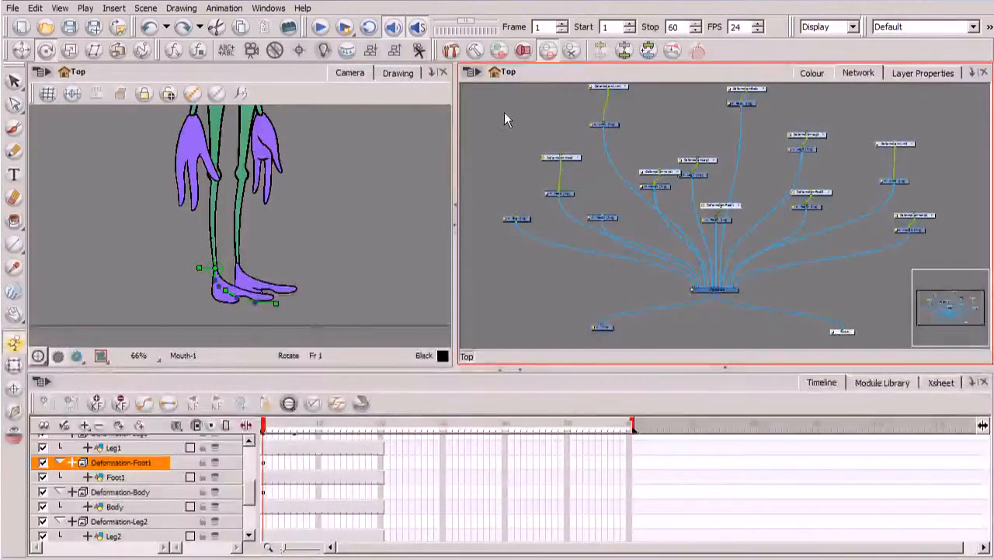
{"action": "left_click", "coordinate": [143, 523]}
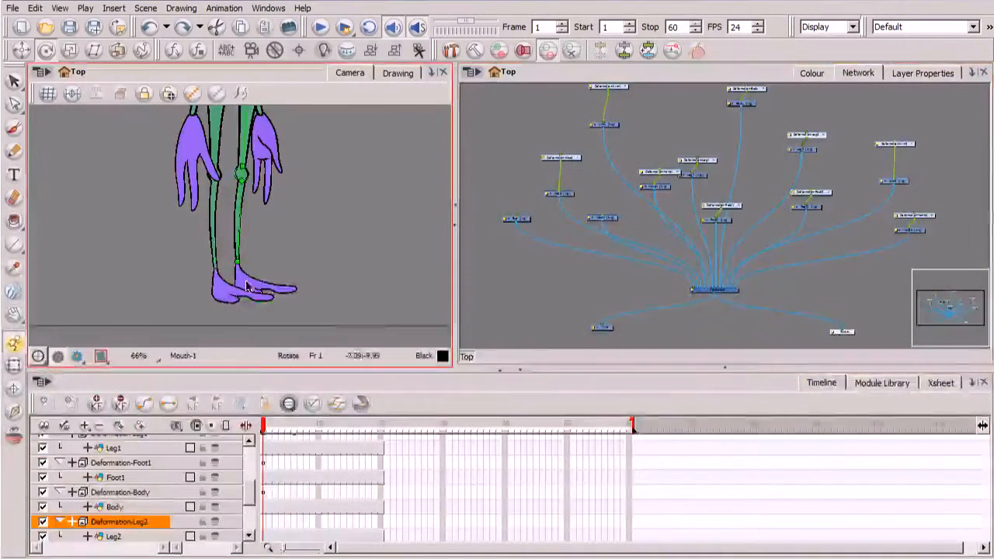
{"action": "scroll", "coordinate": [171, 529], "scroll_direction": "down", "scroll_amount": 5}
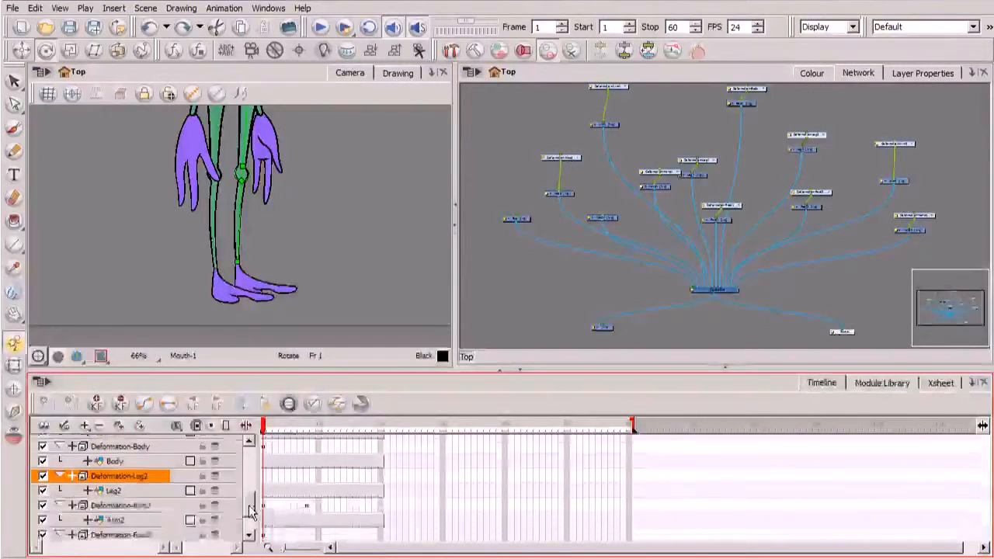
{"action": "left_click", "coordinate": [152, 490]}
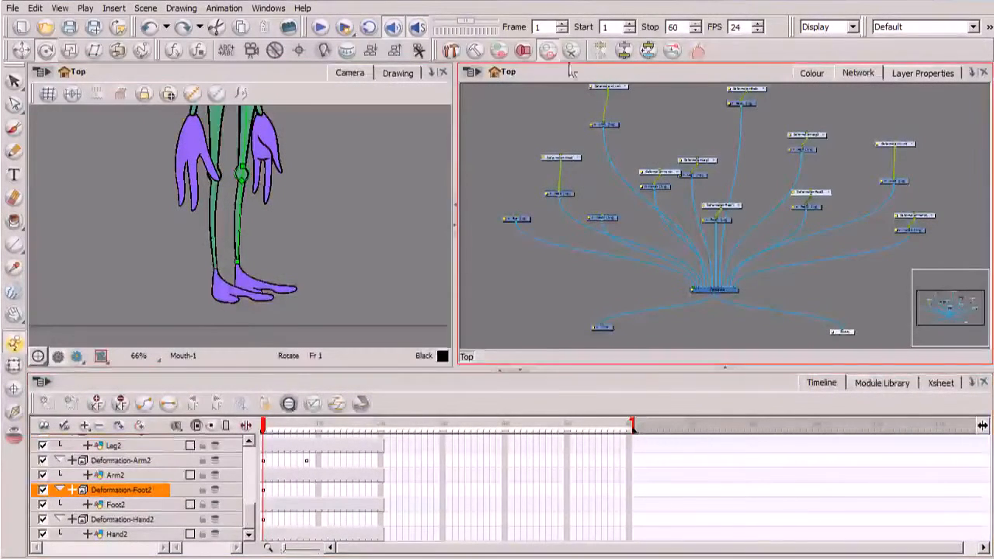
{"action": "left_click_drag", "start_coordinate": [344, 231], "coordinate": [348, 274]}
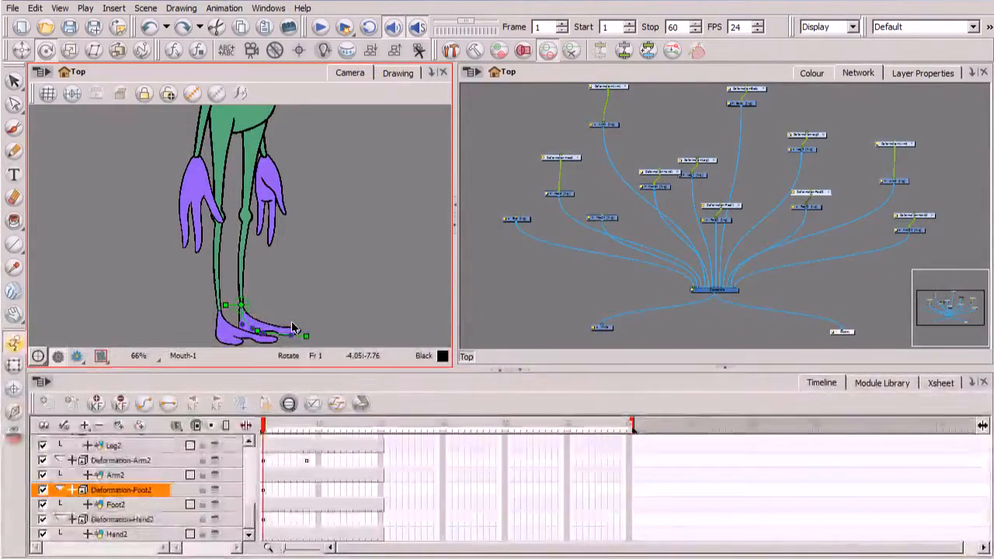
{"action": "left_click_drag", "start_coordinate": [249, 517], "coordinate": [248, 482]}
{"action": "left_click", "coordinate": [199, 160]}
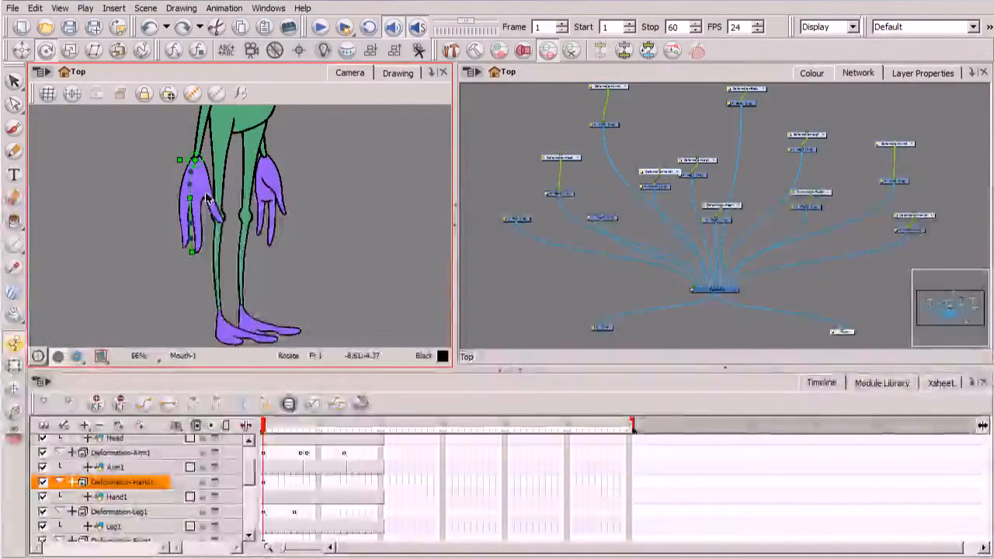
Connect the Eye and Mouth drawings to the single output port of Deformation-Head that already feeds the Head drawing
{"action": "key", "text": "space"}
{"action": "left_click_drag", "start_coordinate": [347, 220], "coordinate": [336, 342]}
{"action": "left_click_drag", "start_coordinate": [334, 233], "coordinate": [318, 295]}
{"action": "key", "text": "space"}
{"action": "left_click", "coordinate": [590, 293]}
{"action": "key", "text": "2"}
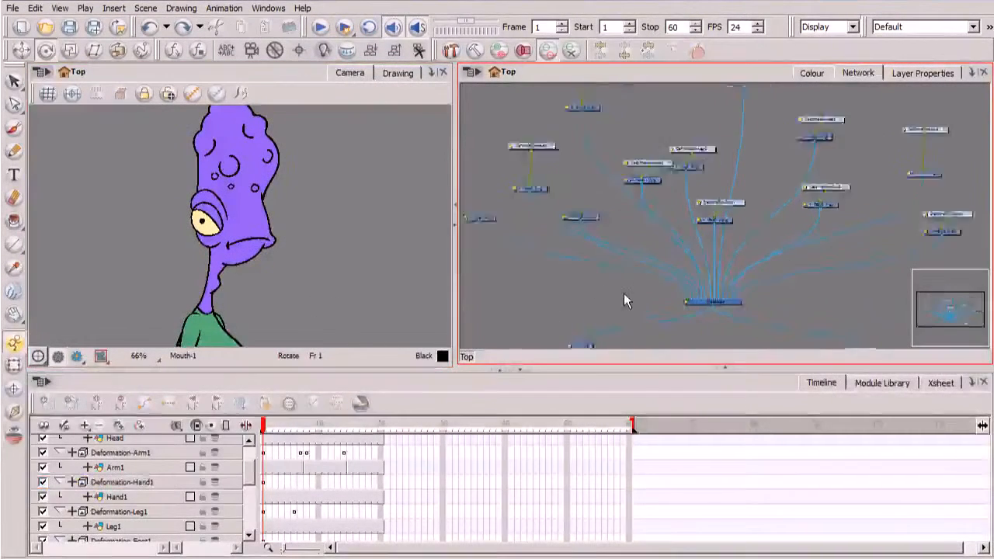
{"action": "key", "text": "2"}
{"action": "key", "text": "2"}
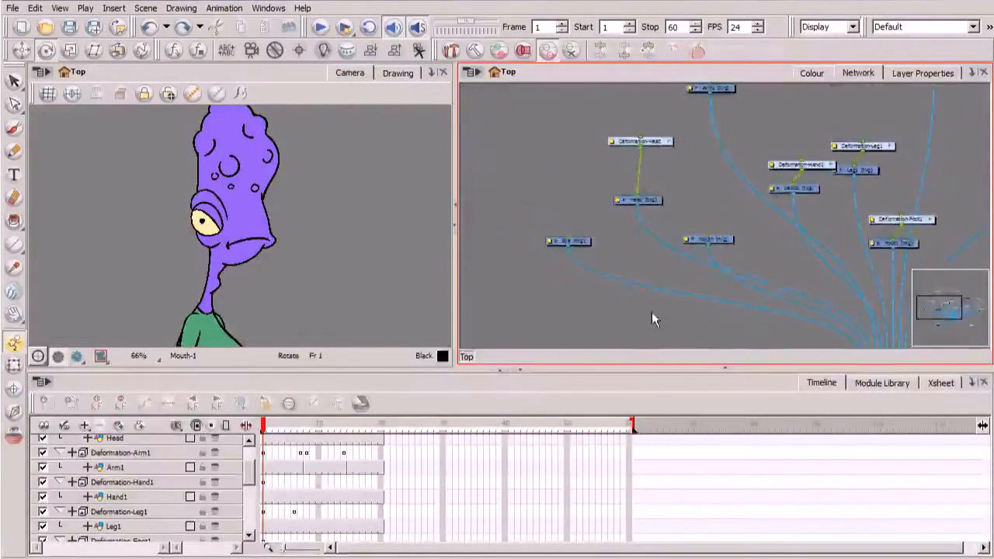
{"action": "key", "text": "2"}
{"action": "key", "text": "2"}
{"action": "key", "text": "space"}
{"action": "left_click_drag", "start_coordinate": [591, 277], "coordinate": [671, 322]}
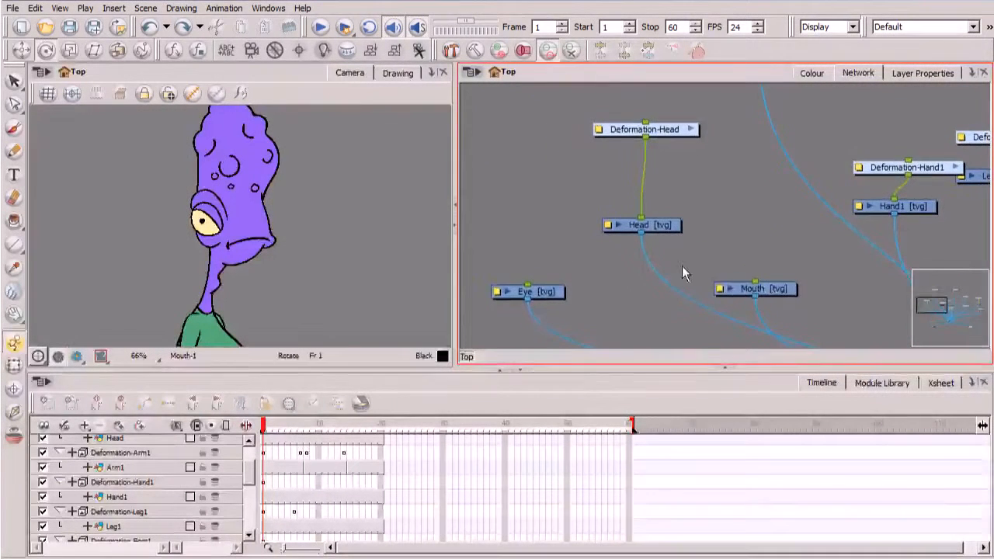
{"action": "left_click_drag", "start_coordinate": [529, 286], "coordinate": [550, 259]}
{"action": "left_click_drag", "start_coordinate": [643, 154], "coordinate": [645, 141]}
{"action": "left_click_drag", "start_coordinate": [755, 281], "coordinate": [661, 154]}
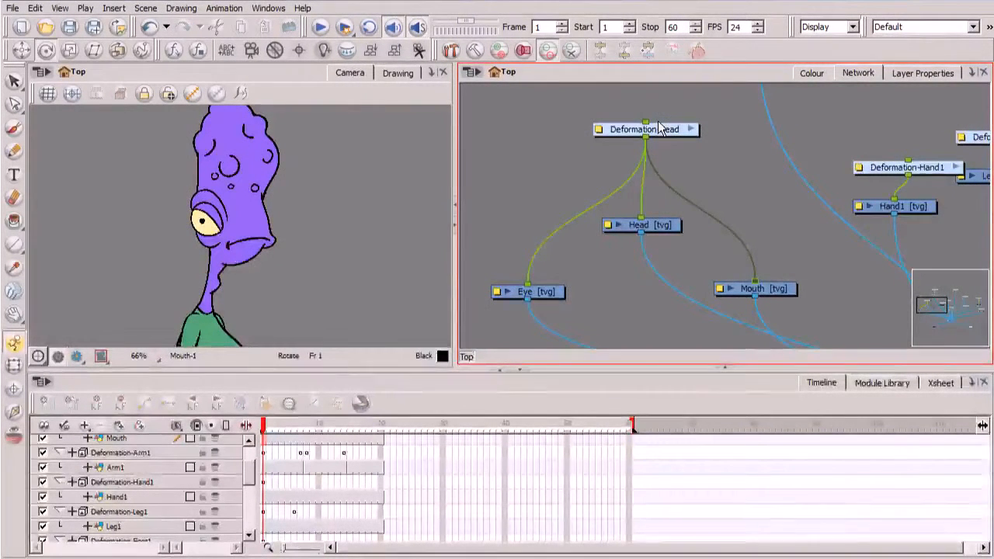
Show the Deformation-Head controls on the character and try bending the head's deformation chain
{"action": "left_click_drag", "start_coordinate": [664, 130], "coordinate": [670, 124]}
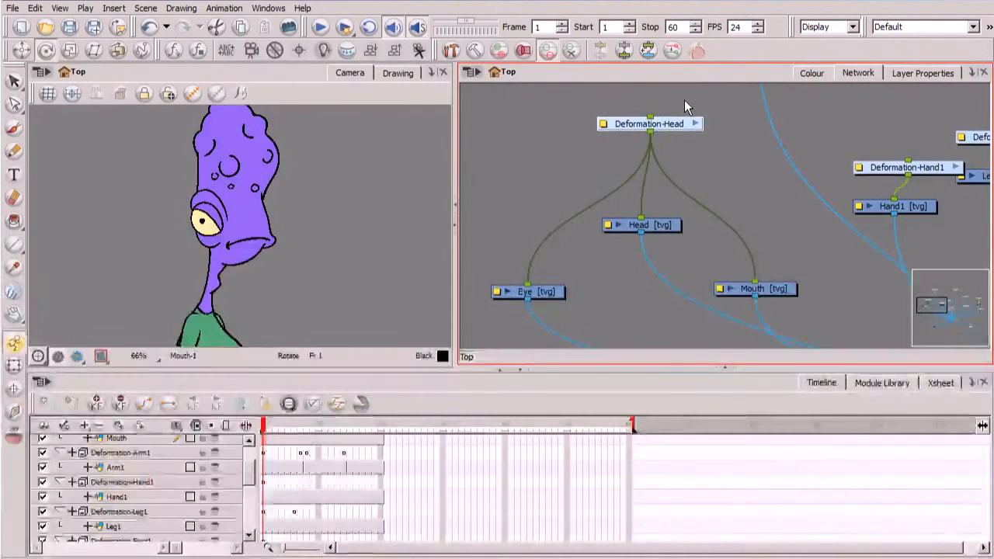
{"action": "left_click", "coordinate": [573, 51]}
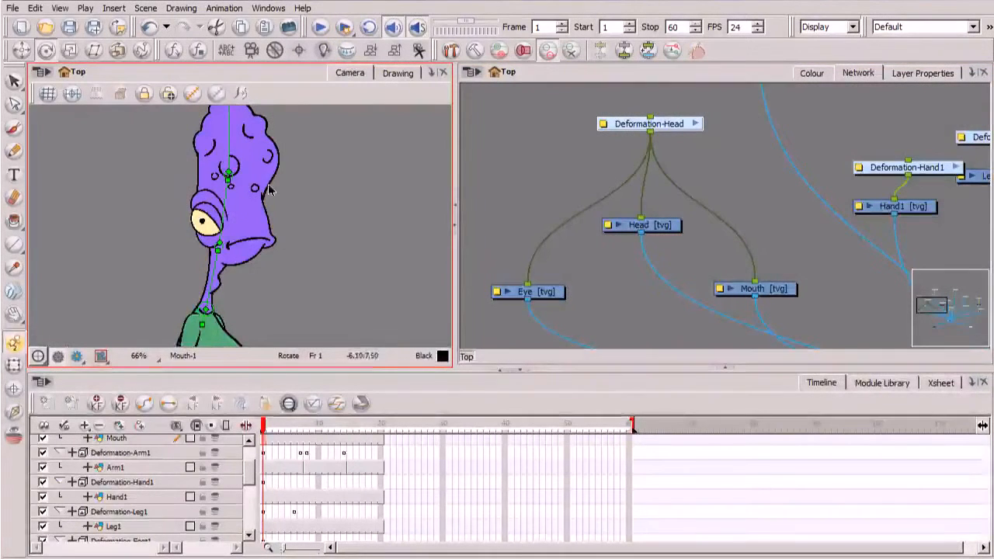
{"action": "mouse_move", "coordinate": [226, 198]}
{"action": "left_mouse_down"}
{"action": "mouse_move", "coordinate": [235, 200]}
{"action": "mouse_move", "coordinate": [214, 197]}
{"action": "mouse_move", "coordinate": [234, 200]}
{"action": "mouse_move", "coordinate": [219, 208]}
{"action": "mouse_move", "coordinate": [236, 210]}
{"action": "mouse_move", "coordinate": [228, 213]}
{"action": "mouse_move", "coordinate": [228, 182]}
{"action": "left_mouse_up"}
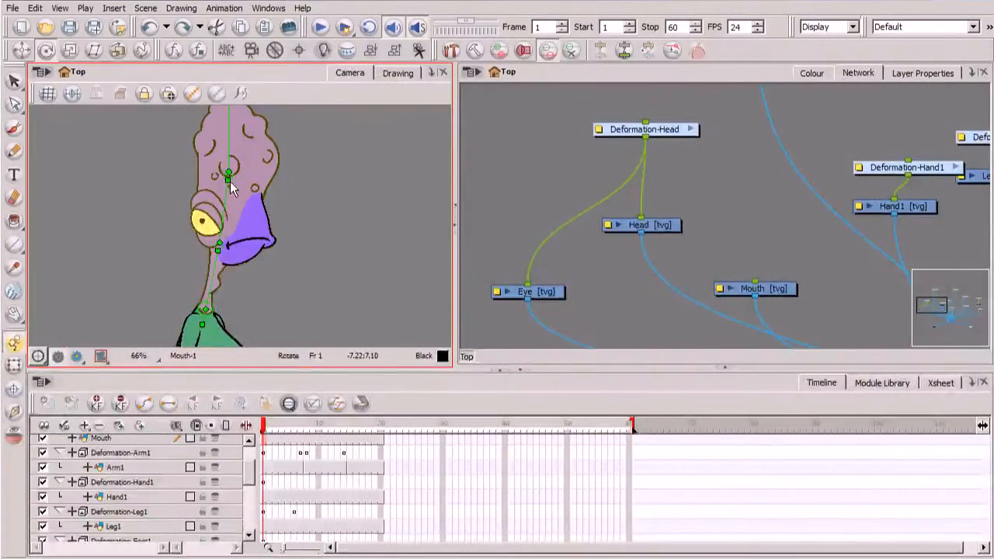
Undo the Eye and Mouth connections and add two extra output ports to the Deformation-Head group
{"action": "key", "text": "ctrl+z"}
{"action": "left_click", "coordinate": [659, 132]}
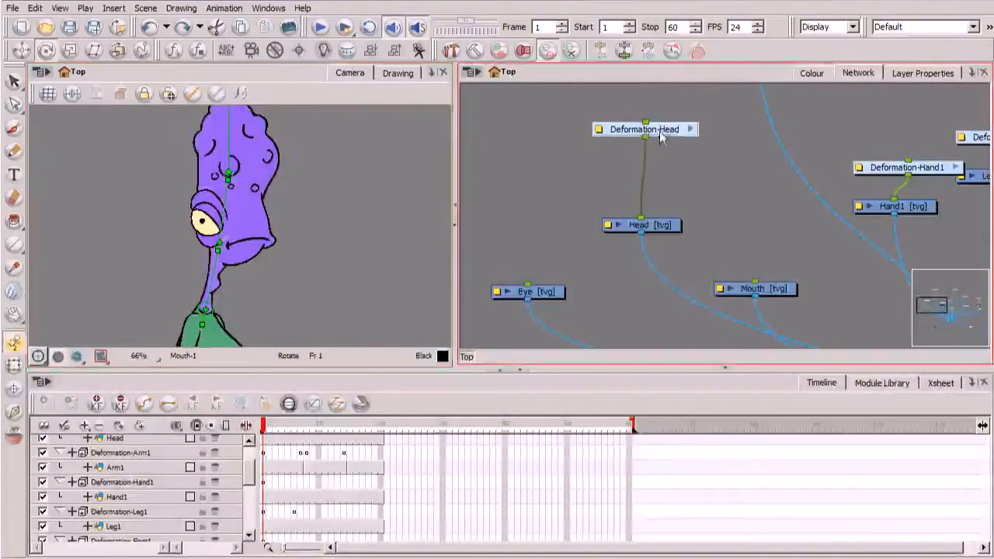
{"action": "left_click", "coordinate": [649, 51]}
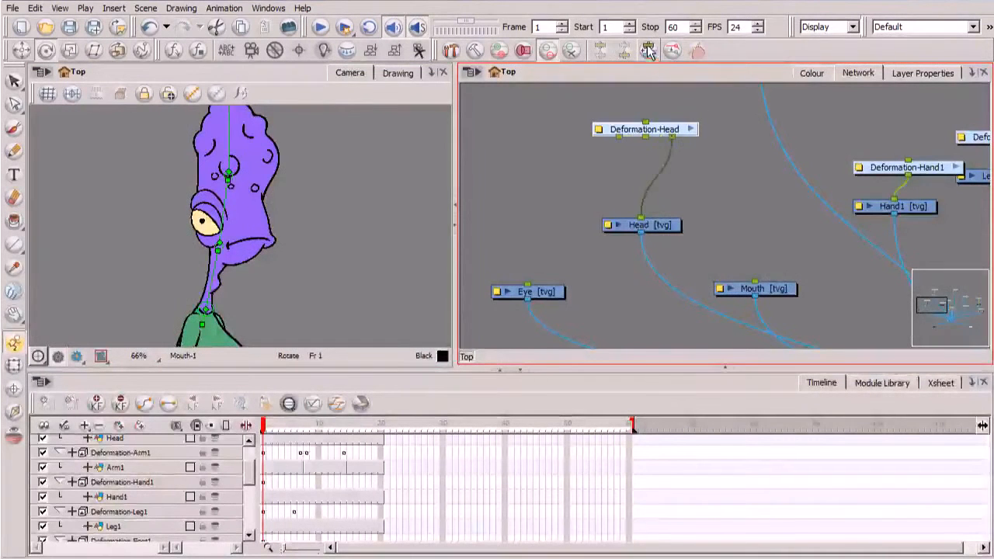
Connect the Eye and Mouth drawings to separate free output ports of Deformation-Head and test by bending the head slightly
{"action": "left_click_drag", "start_coordinate": [530, 282], "coordinate": [712, 209]}
{"action": "left_click_drag", "start_coordinate": [762, 273], "coordinate": [761, 271]}
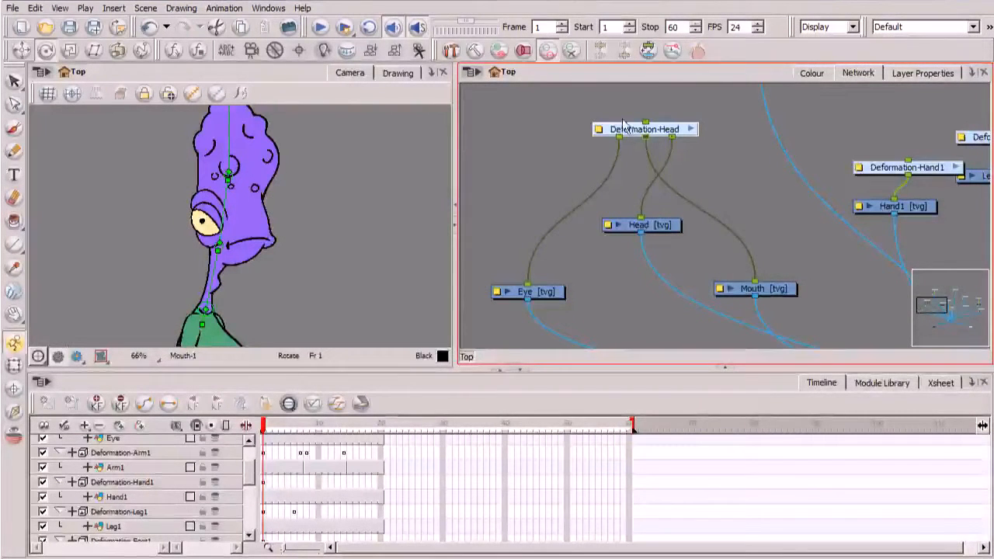
{"action": "left_click_drag", "start_coordinate": [228, 205], "coordinate": [229, 181]}
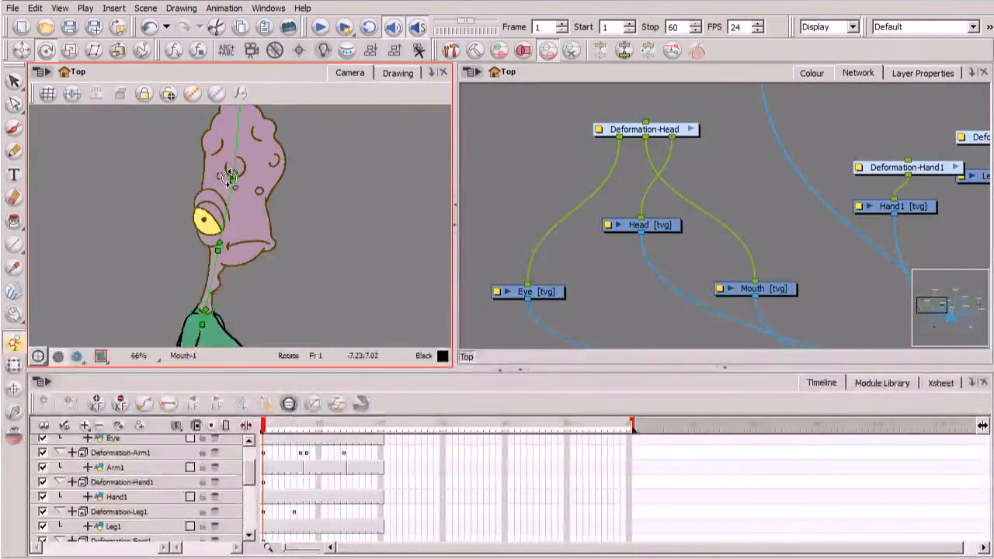
Move the Deformation-Head node slightly farther above the Head, Eye and Mouth drawings in the network
{"action": "left_click", "coordinate": [637, 143]}
{"action": "scroll", "coordinate": [696, 202], "scroll_direction": "up", "scroll_amount": 2}
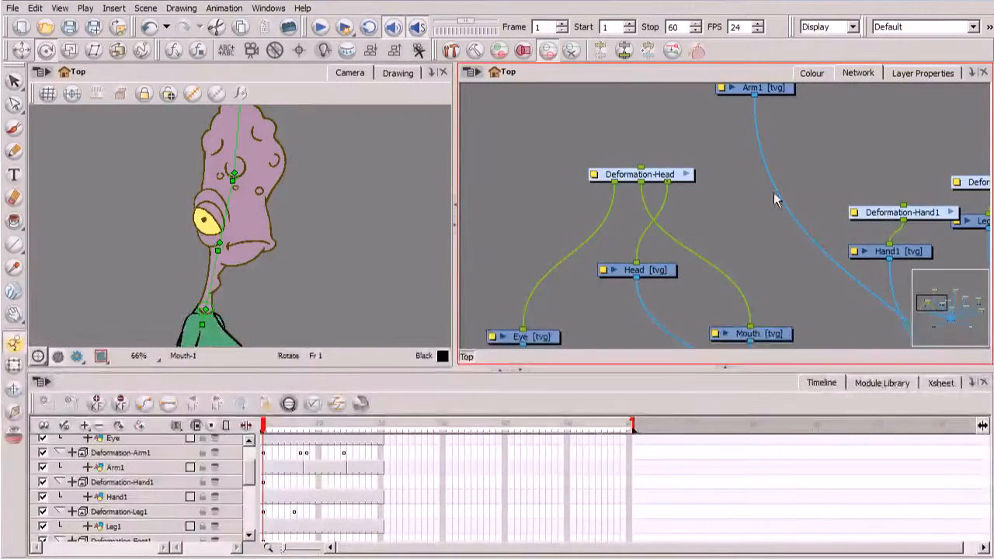
{"action": "left_click_drag", "start_coordinate": [660, 176], "coordinate": [681, 159]}
{"action": "left_click", "coordinate": [366, 269]}
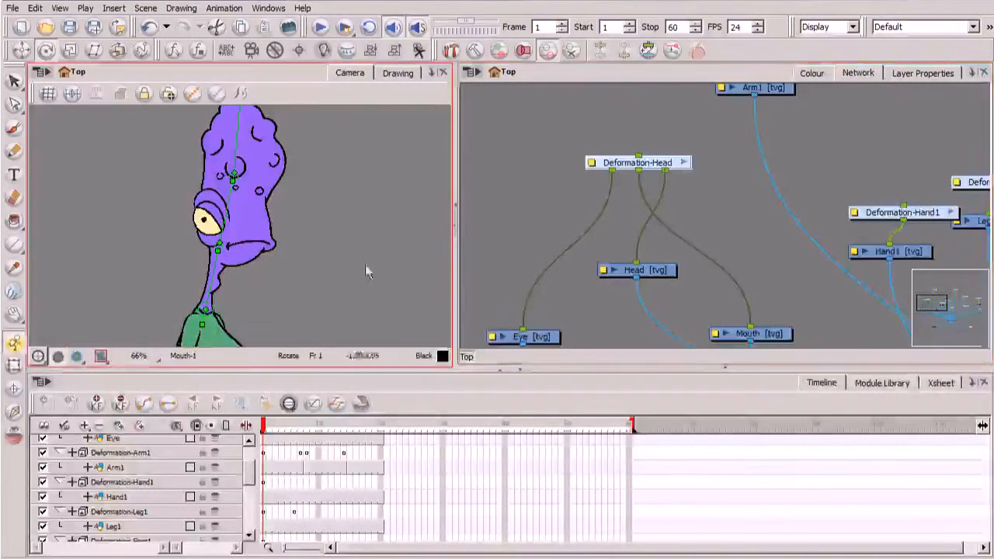
Try moving the base control of the head's deformation chain below the neck, and undo it
{"action": "left_click", "coordinate": [202, 324]}
{"action": "left_click_drag", "start_coordinate": [202, 324], "coordinate": [228, 292]}
{"action": "key", "text": "ctrl+z"}
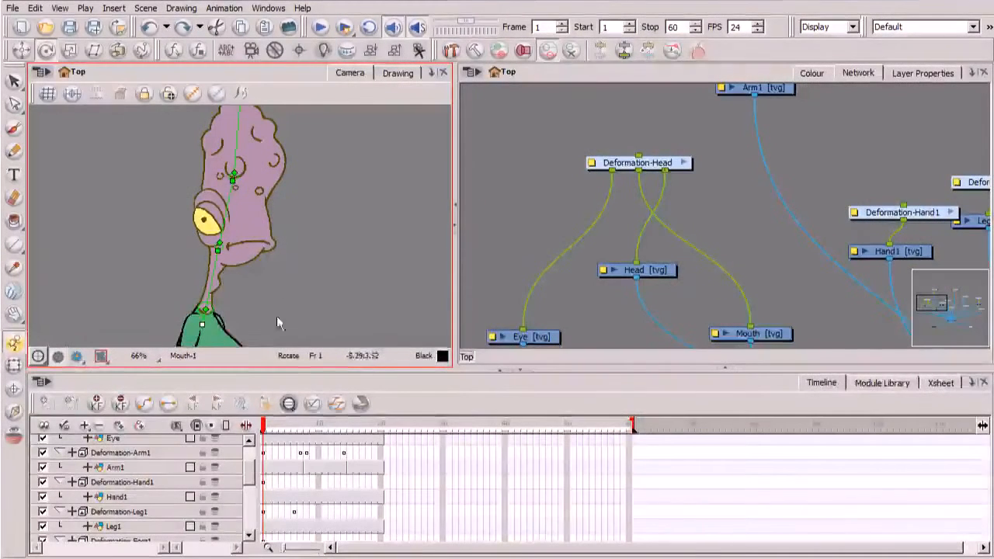
Examine where the head's base control meets the body, along with the arms and the overall character
{"action": "left_click_drag", "start_coordinate": [216, 317], "coordinate": [235, 266]}
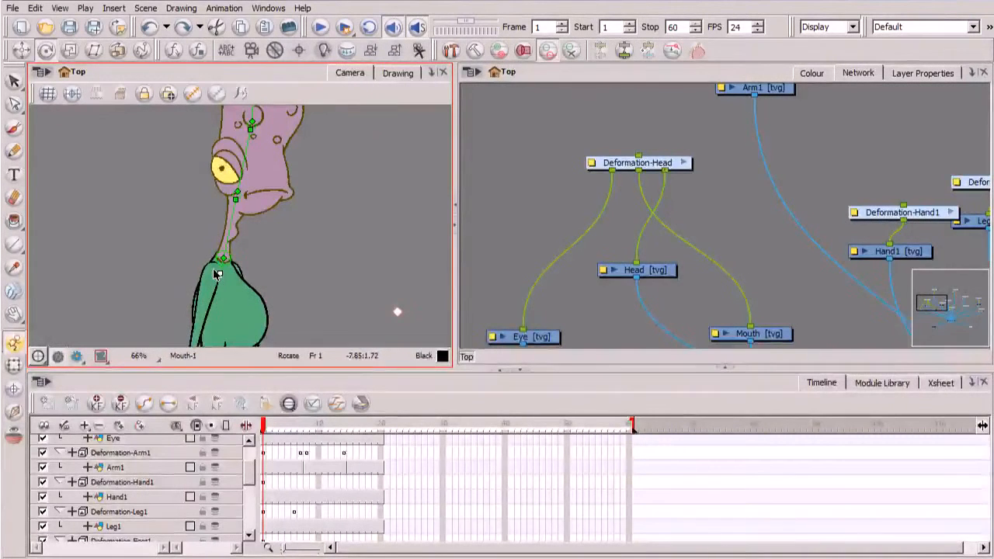
{"action": "left_click", "coordinate": [219, 265]}
{"action": "left_click_drag", "start_coordinate": [302, 314], "coordinate": [317, 242]}
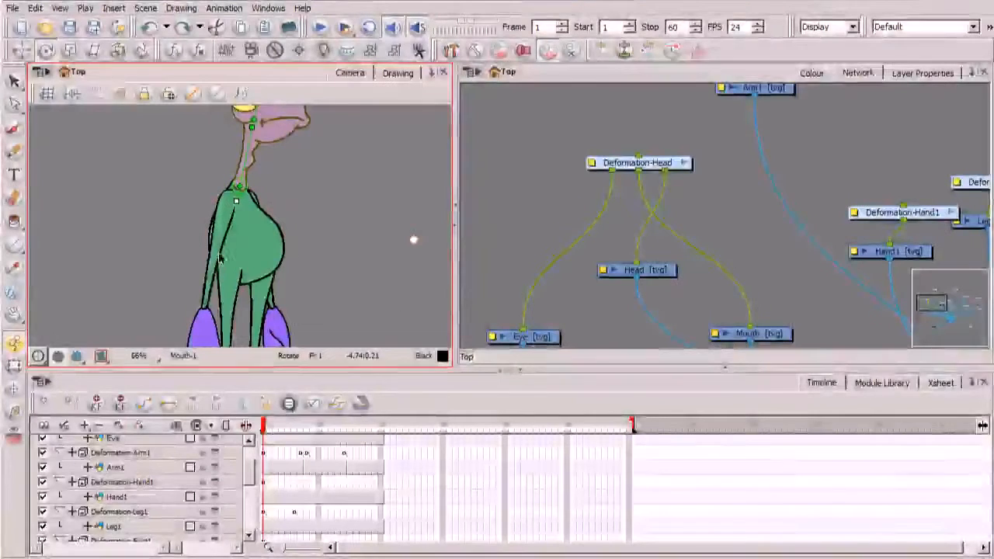
{"action": "left_click_drag", "start_coordinate": [294, 191], "coordinate": [282, 319]}
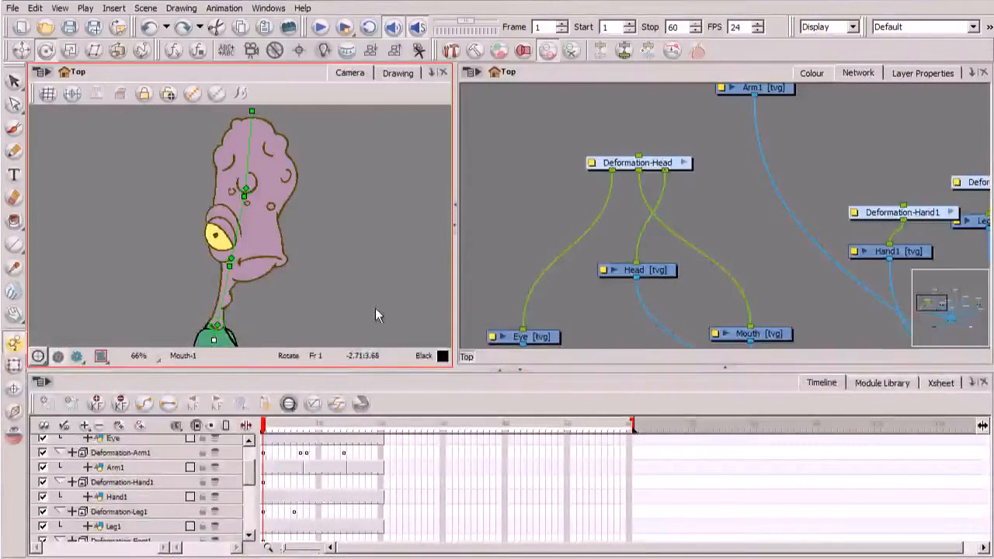
{"action": "key", "text": "1"}
{"action": "key", "text": "space"}
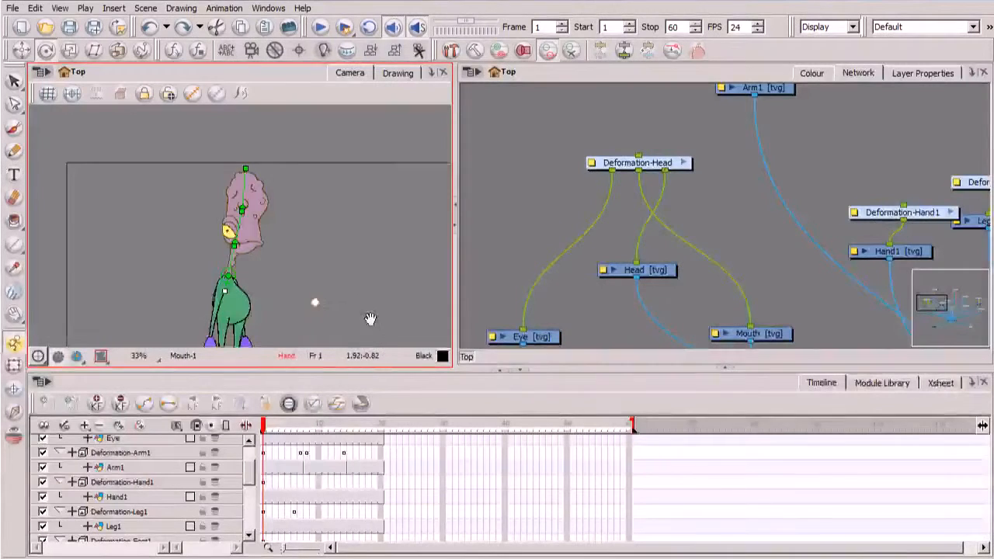
{"action": "left_click_drag", "start_coordinate": [369, 318], "coordinate": [358, 264]}
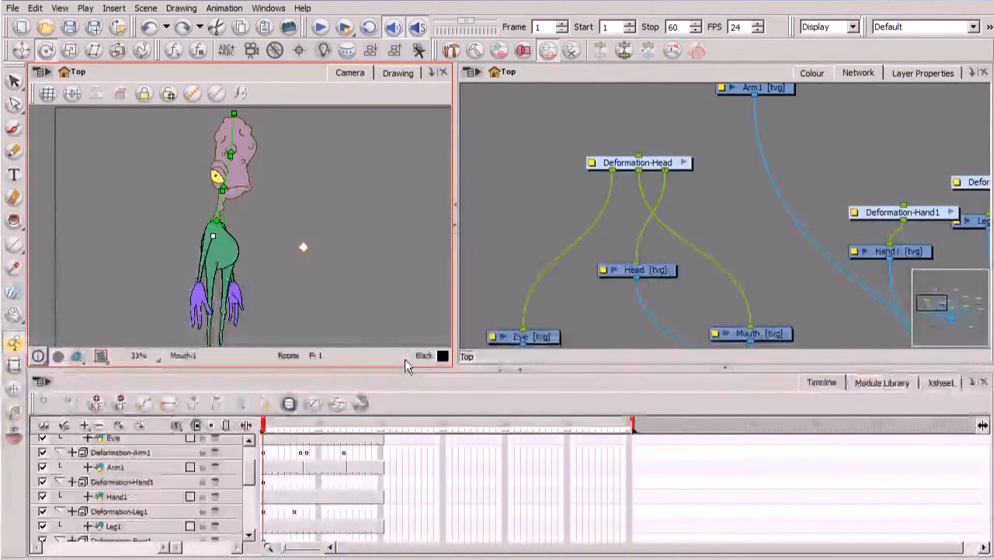
Test rotating the whole head from its base control and bending its upper part, undoing both changes
{"action": "left_click", "coordinate": [628, 165]}
{"action": "left_click_drag", "start_coordinate": [628, 165], "coordinate": [615, 155]}
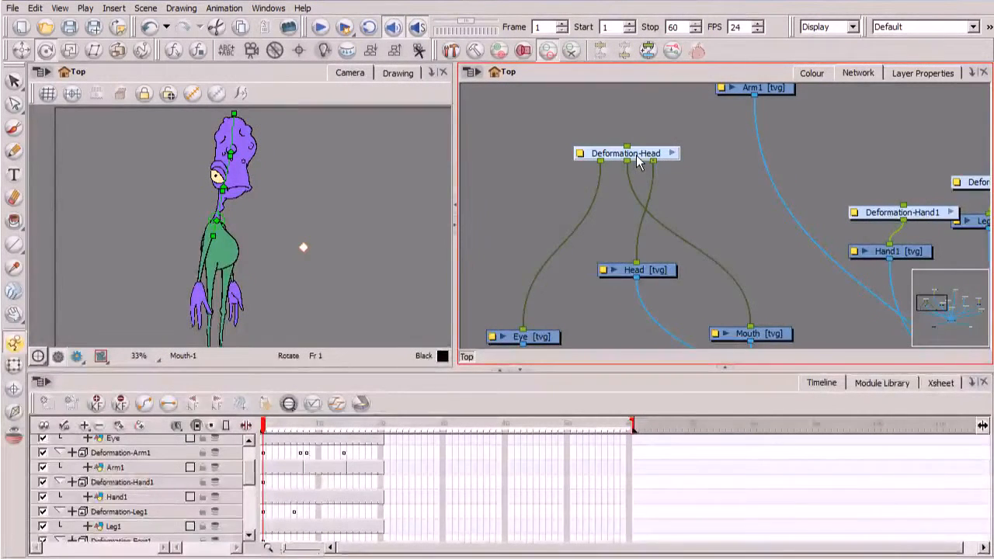
{"action": "left_click_drag", "start_coordinate": [213, 237], "coordinate": [216, 240]}
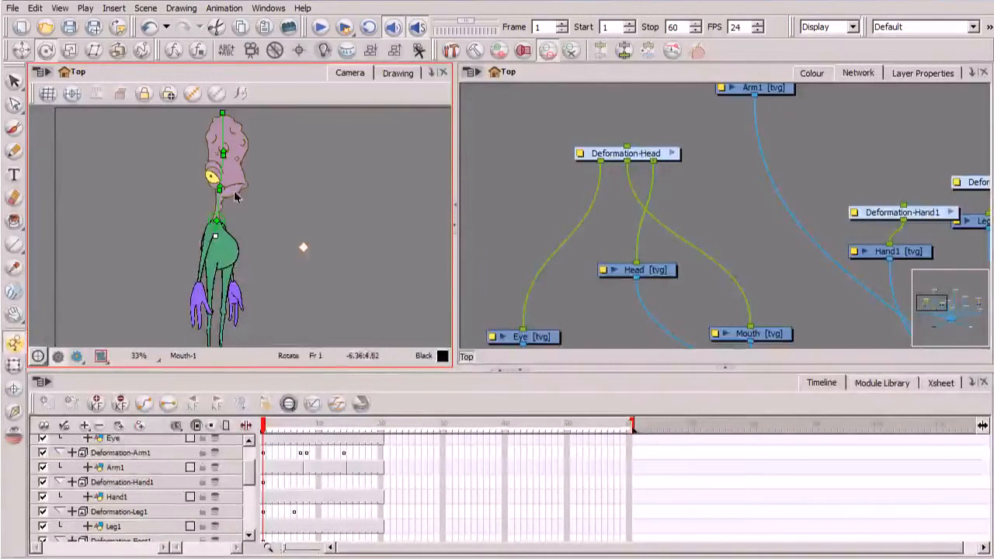
{"action": "key", "text": "ctrl+z"}
{"action": "left_click_drag", "start_coordinate": [227, 167], "coordinate": [239, 139]}
{"action": "key", "text": "ctrl+z"}
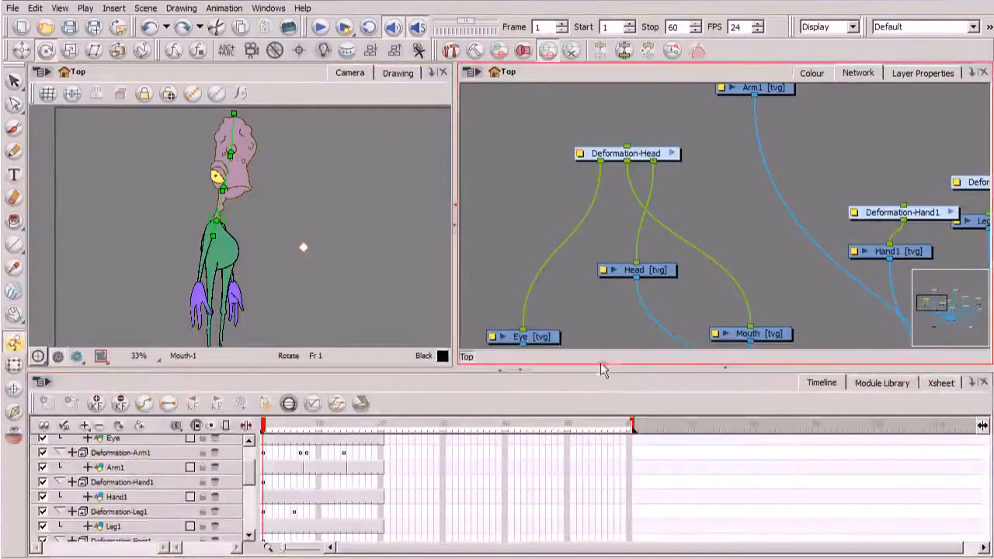
Space out the network by moving Deformation-Body higher above the Body drawing and Deformation-Head higher above its drawings
{"action": "left_click_drag", "start_coordinate": [779, 244], "coordinate": [582, 344]}
{"action": "left_click_drag", "start_coordinate": [814, 188], "coordinate": [562, 284]}
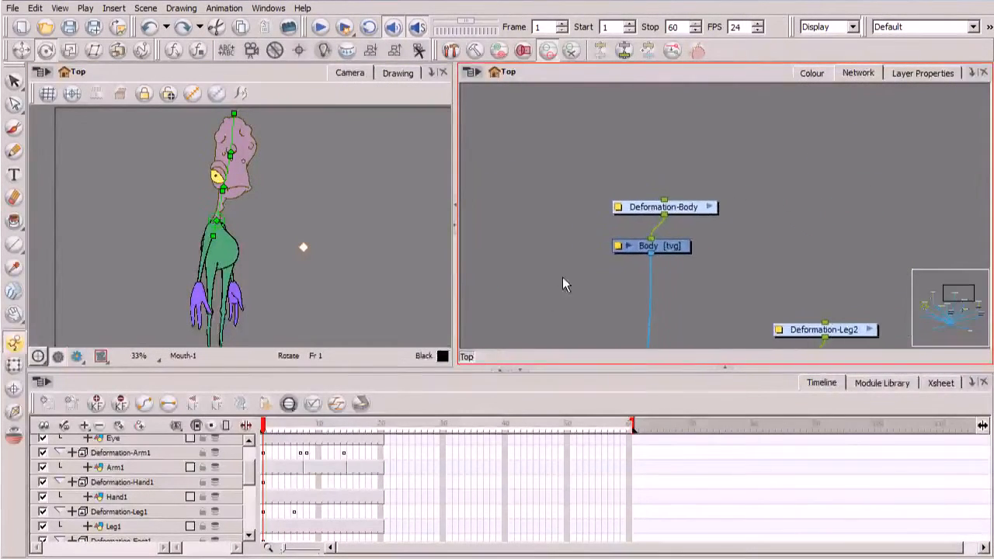
{"action": "left_click_drag", "start_coordinate": [686, 213], "coordinate": [679, 149]}
{"action": "key", "text": "1"}
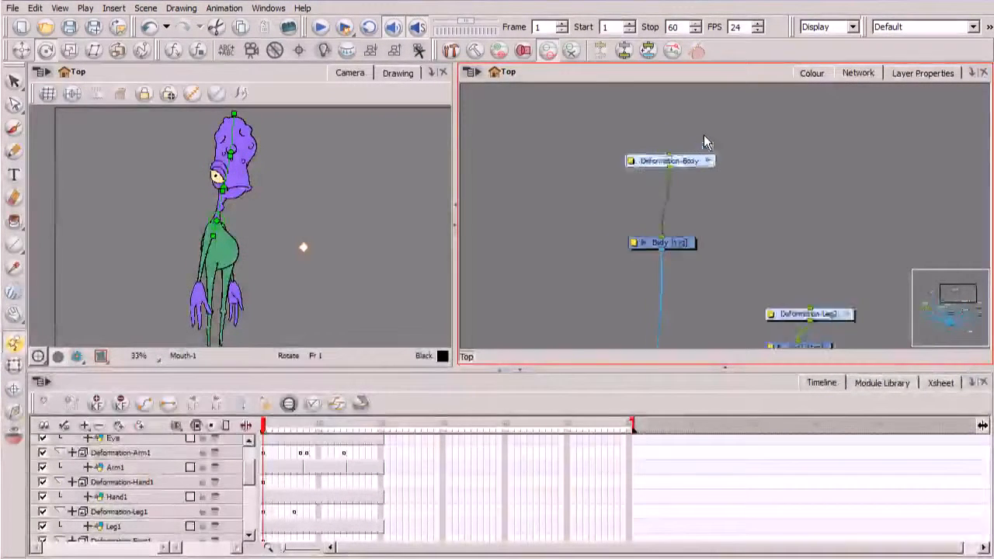
{"action": "left_click_drag", "start_coordinate": [560, 313], "coordinate": [812, 271]}
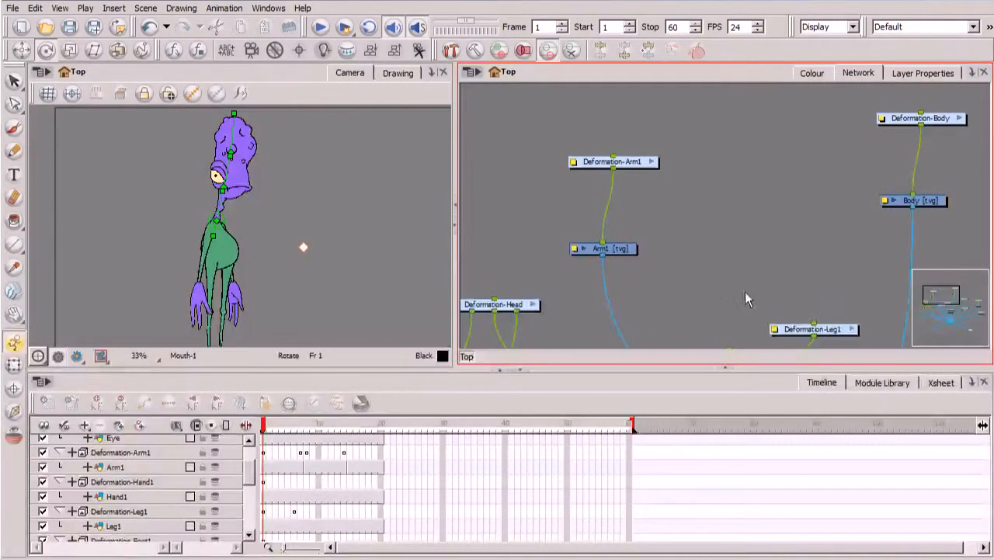
{"action": "left_click_drag", "start_coordinate": [514, 308], "coordinate": [523, 276]}
Align the Deformation-Body node directly above the Body drawing and show its deformation controls on the character
{"action": "left_click_drag", "start_coordinate": [908, 126], "coordinate": [903, 129]}
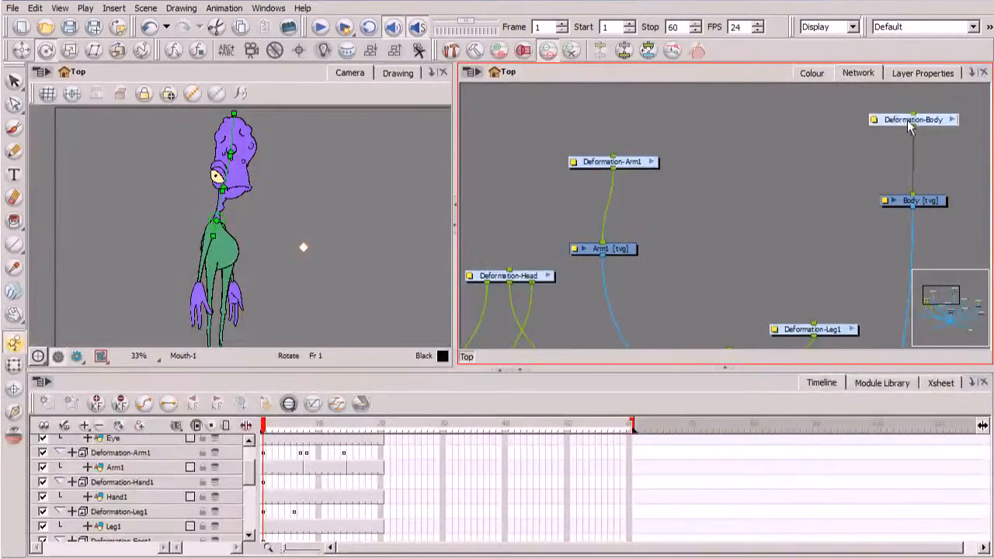
{"action": "left_click", "coordinate": [572, 52]}
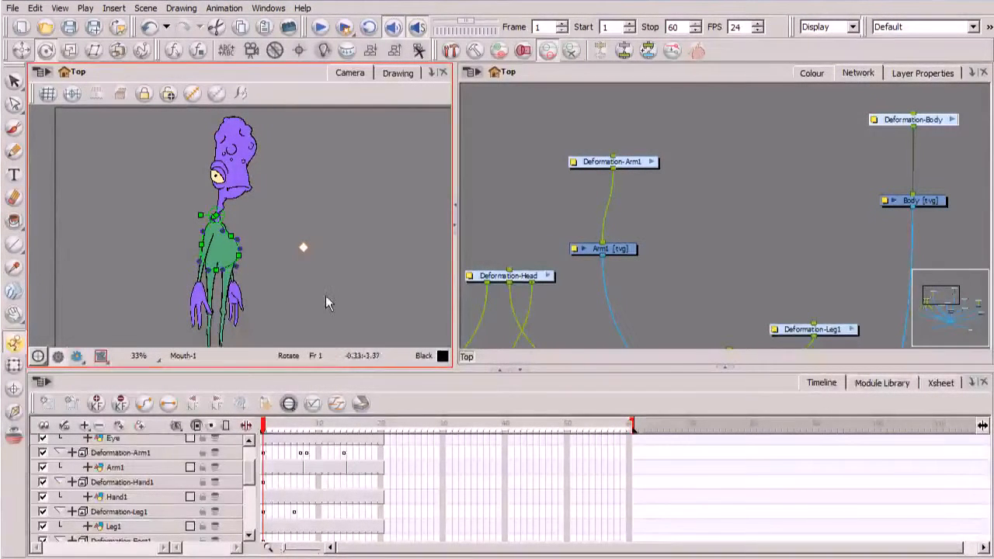
Find the Deformation-Body layer and add a parent peg to it
{"action": "left_click_drag", "start_coordinate": [812, 229], "coordinate": [726, 301]}
{"action": "left_click_drag", "start_coordinate": [840, 192], "coordinate": [829, 186]}
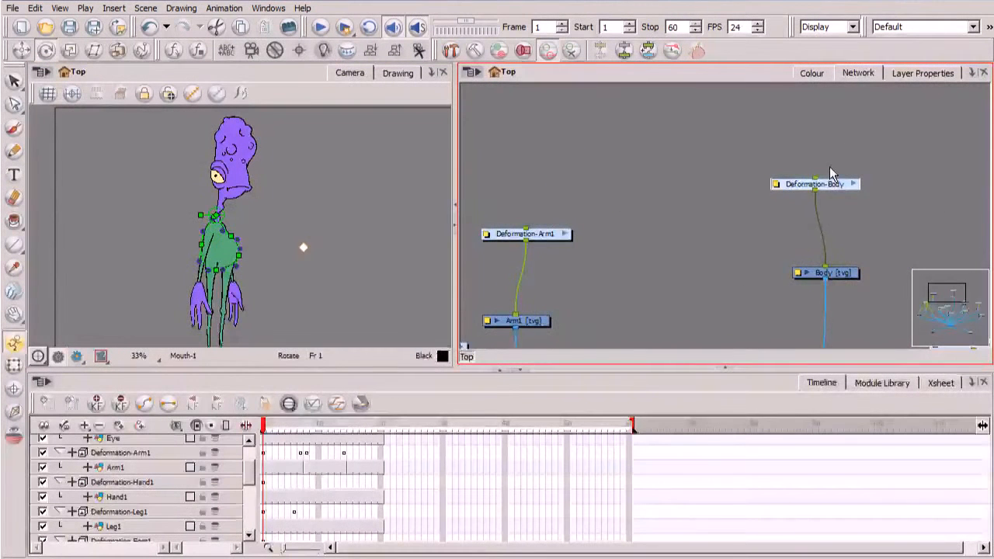
{"action": "scroll", "coordinate": [249, 466], "scroll_direction": "up", "scroll_amount": 3}
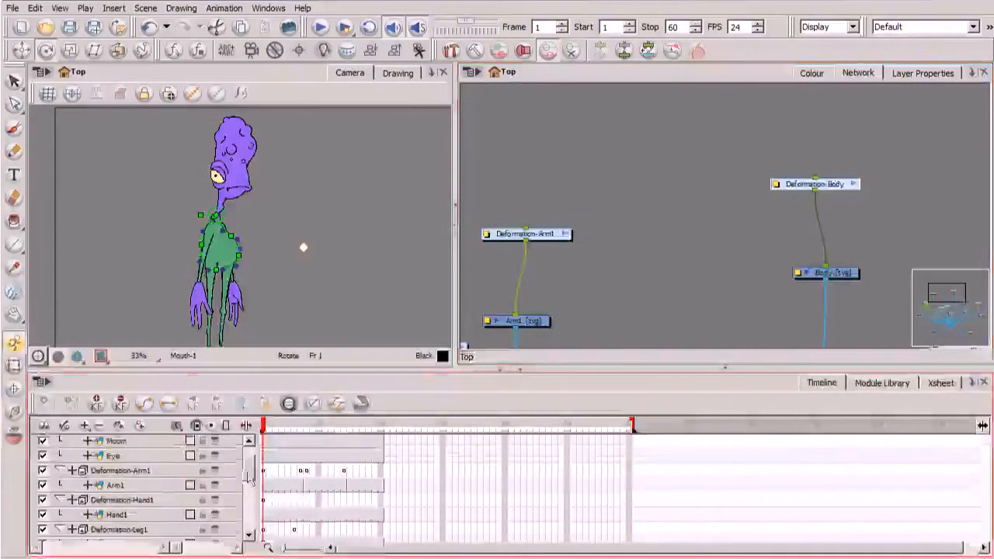
{"action": "scroll", "coordinate": [249, 466], "scroll_direction": "down", "scroll_amount": 6}
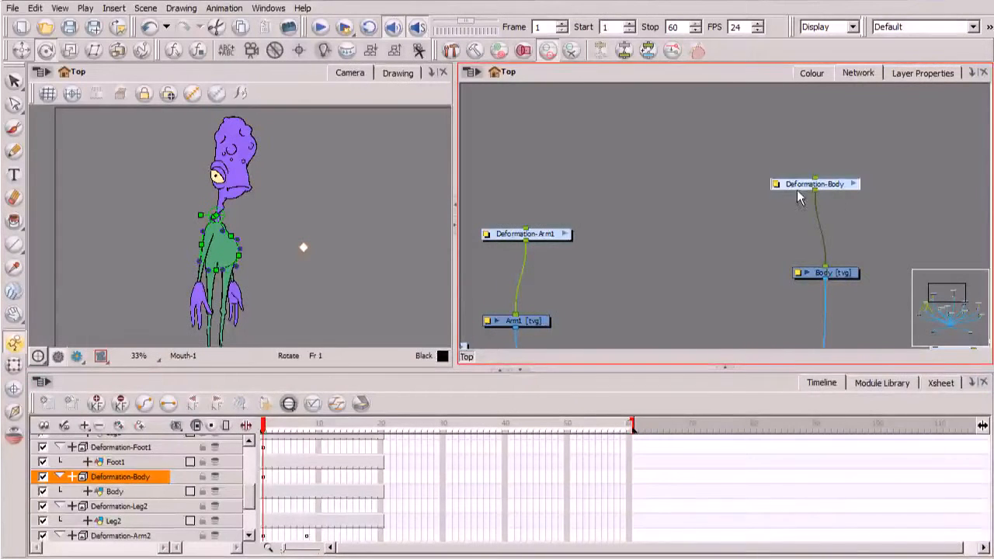
{"action": "left_click", "coordinate": [141, 427]}
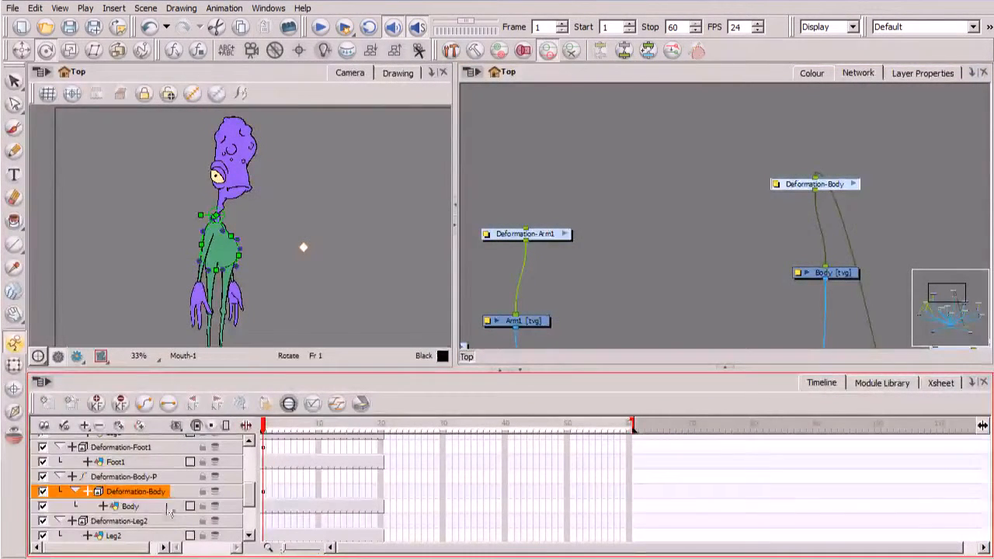
Move the new parent peg above Deformation-Body in the network, in line with the Body drawing
{"action": "scroll", "coordinate": [758, 289], "scroll_direction": "down", "scroll_amount": 3}
{"action": "left_click_drag", "start_coordinate": [860, 311], "coordinate": [705, 163]}
{"action": "key", "text": "1"}
{"action": "key", "text": "1"}
{"action": "left_click_drag", "start_coordinate": [781, 327], "coordinate": [771, 231]}
{"action": "left_click_drag", "start_coordinate": [739, 261], "coordinate": [776, 124]}
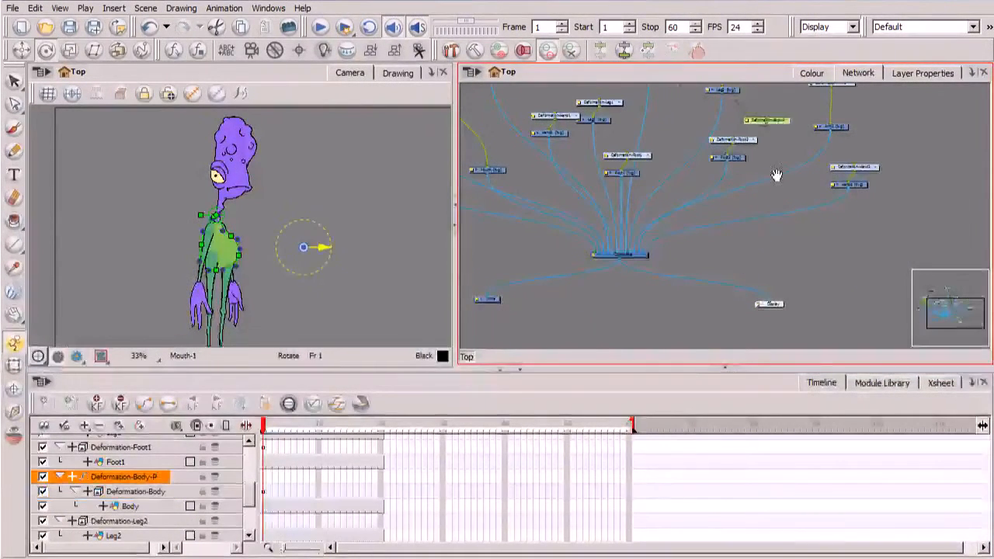
{"action": "scroll", "coordinate": [777, 176], "scroll_direction": "up", "scroll_amount": 3}
{"action": "left_click_drag", "start_coordinate": [693, 133], "coordinate": [696, 133]}
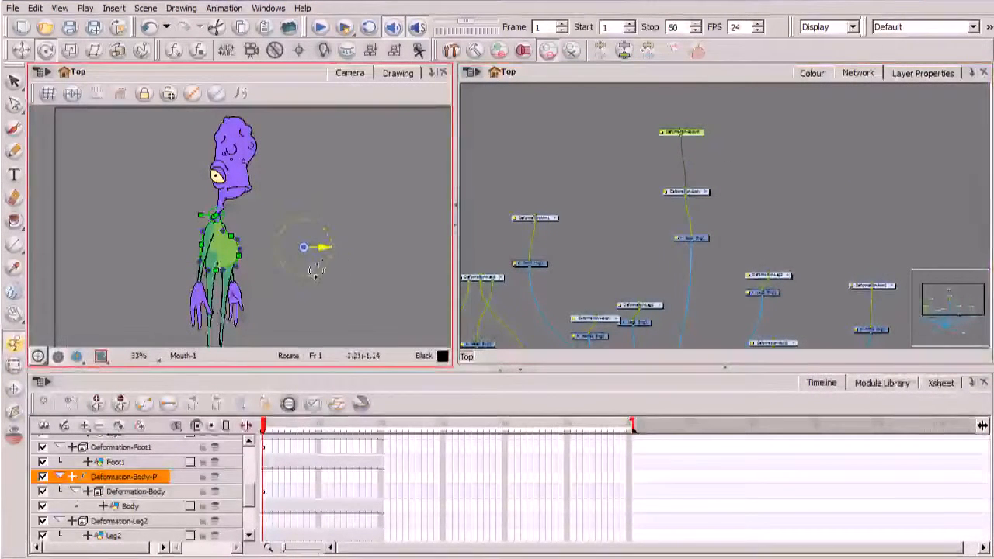
Reposition the body peg's pivot to the base of the torso, where the legs meet the body
{"action": "key", "text": "2"}
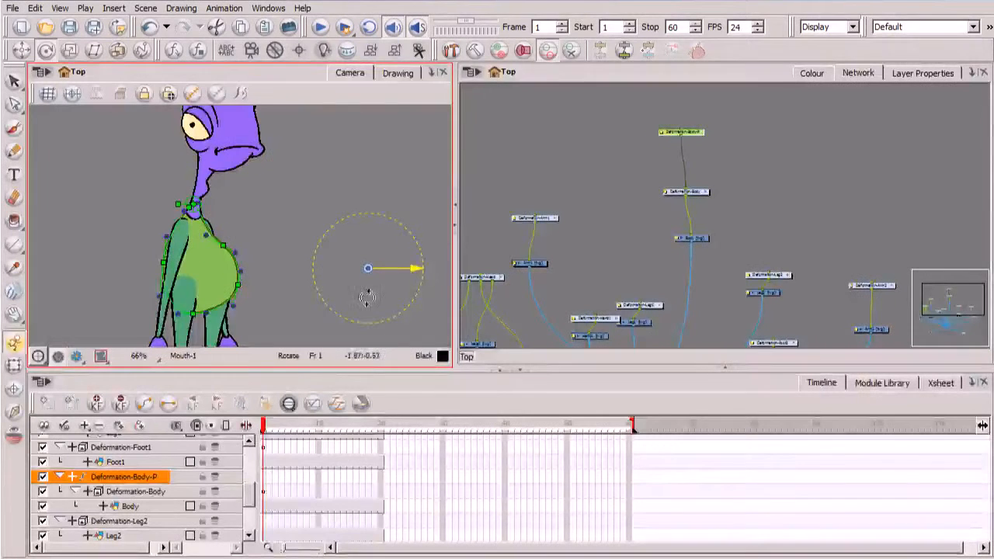
{"action": "left_click_drag", "start_coordinate": [373, 304], "coordinate": [355, 278]}
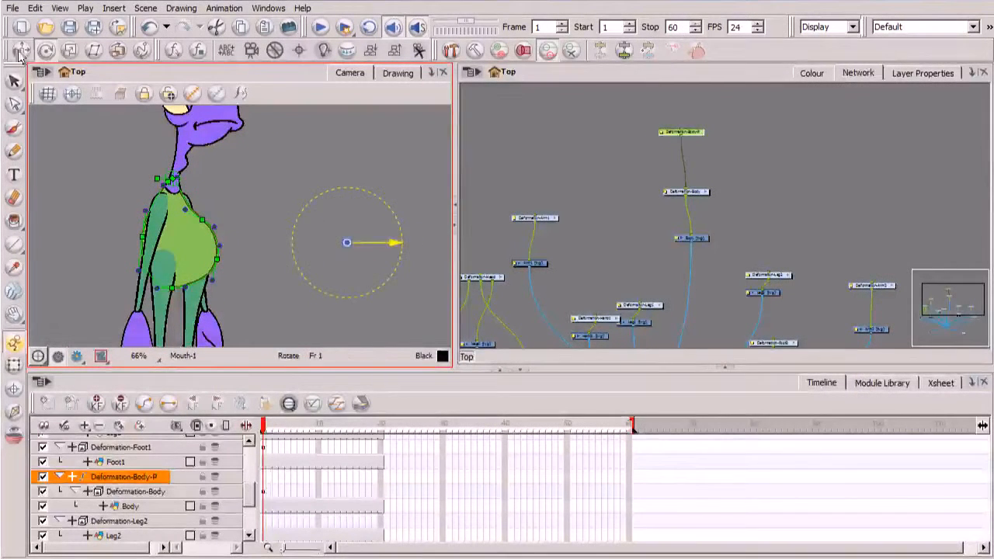
{"action": "left_click", "coordinate": [20, 50]}
{"action": "left_click_drag", "start_coordinate": [346, 243], "coordinate": [177, 278]}
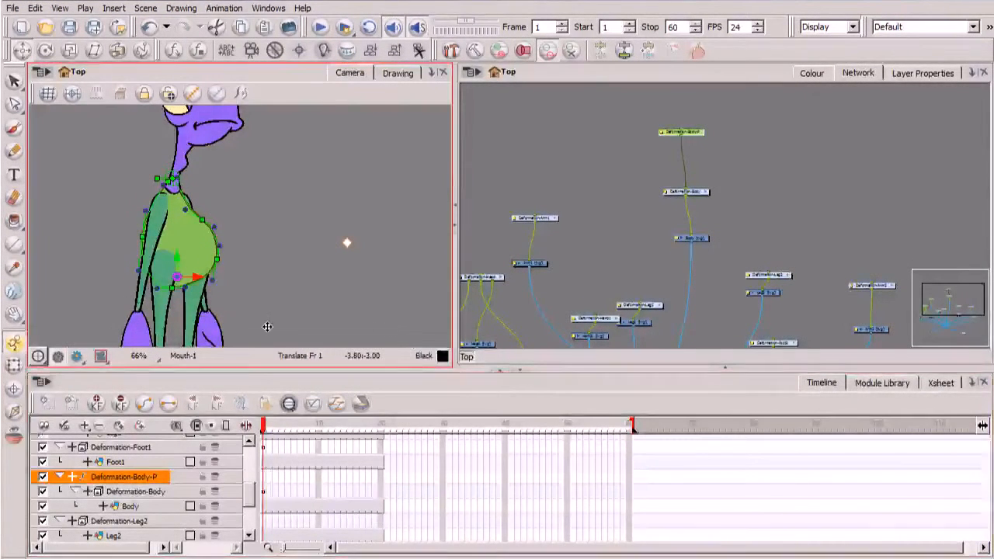
Test rotating the torso around its new pivot with the Rotate tool, then undo the rotation
{"action": "left_click", "coordinate": [47, 50]}
{"action": "mouse_move", "coordinate": [230, 289]}
{"action": "left_mouse_down"}
{"action": "mouse_move", "coordinate": [225, 268]}
{"action": "mouse_move", "coordinate": [231, 291]}
{"action": "left_mouse_up"}
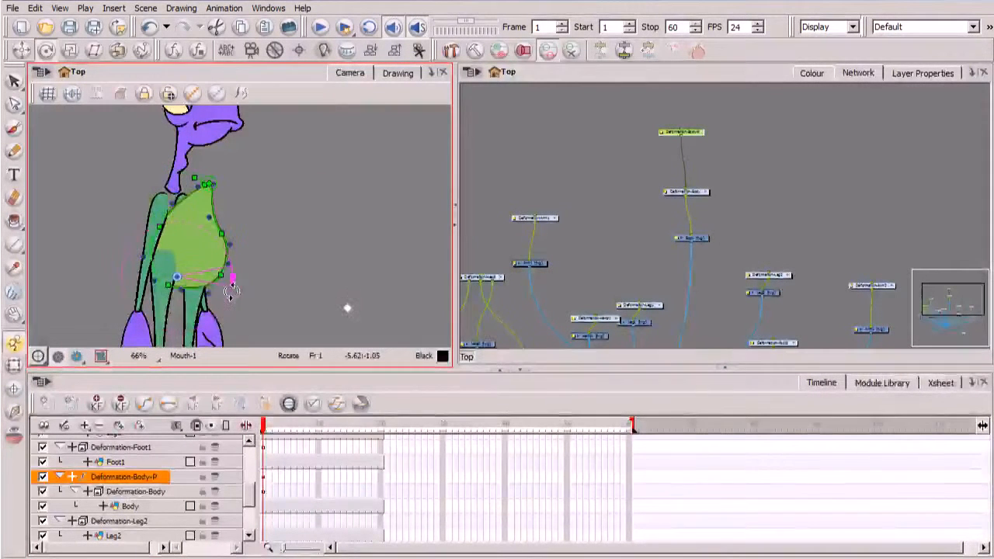
{"action": "key", "text": "ctrl+z"}
{"action": "left_click", "coordinate": [620, 264]}
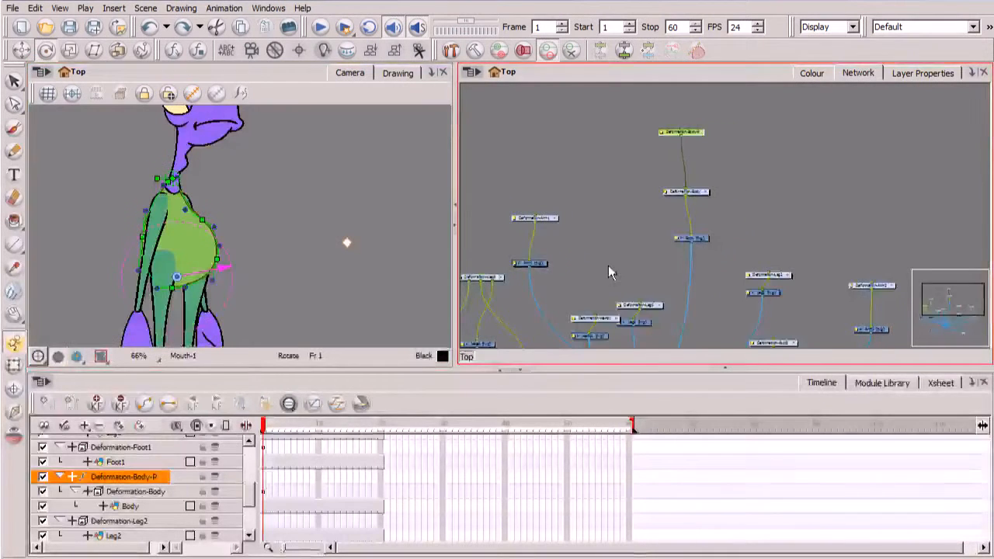
Connect the body's parent peg to the Deformation-Head node in the network
{"action": "left_click_drag", "start_coordinate": [609, 272], "coordinate": [723, 264]}
{"action": "scroll", "coordinate": [734, 286], "scroll_direction": "up", "scroll_amount": 2}
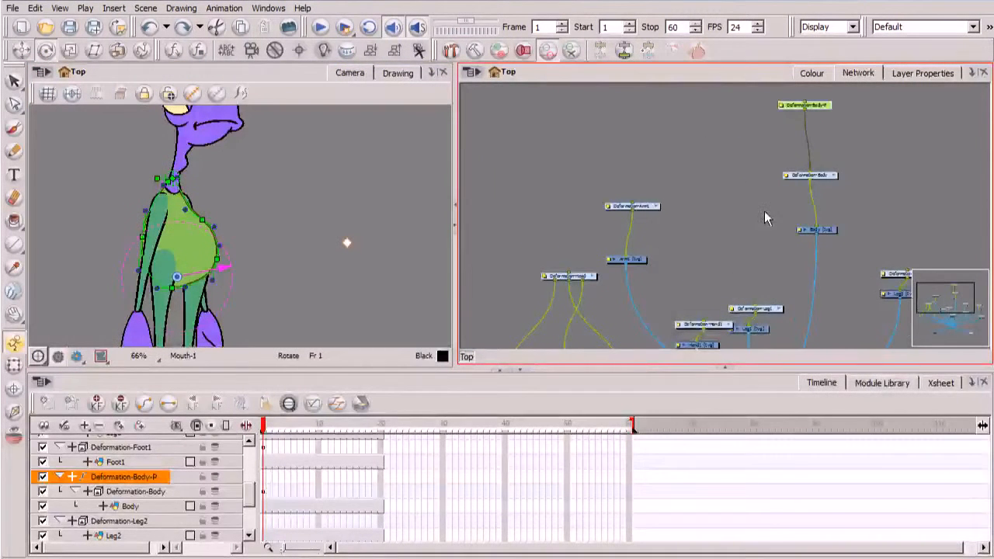
{"action": "left_click_drag", "start_coordinate": [761, 219], "coordinate": [788, 242]}
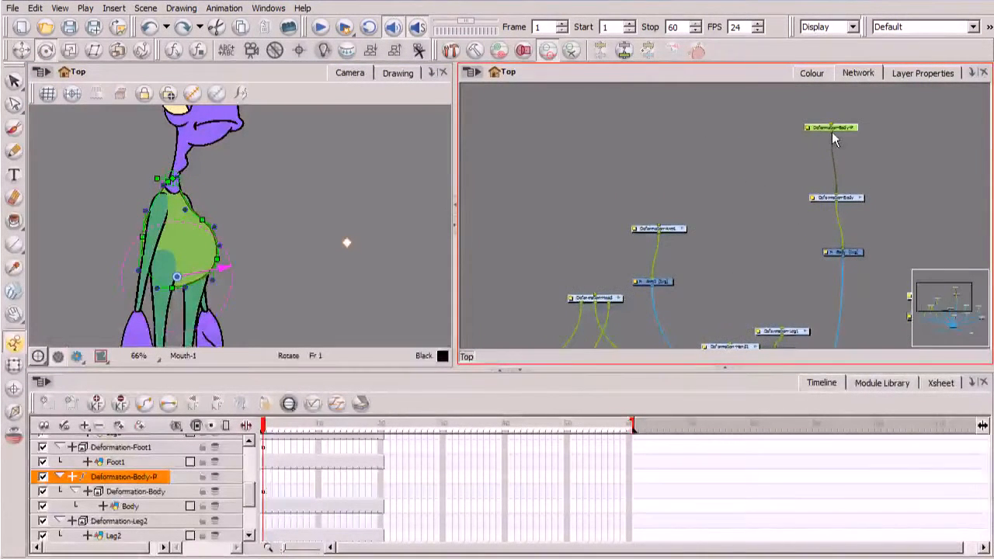
{"action": "left_click_drag", "start_coordinate": [828, 149], "coordinate": [728, 179]}
{"action": "left_click_drag", "start_coordinate": [667, 192], "coordinate": [595, 297]}
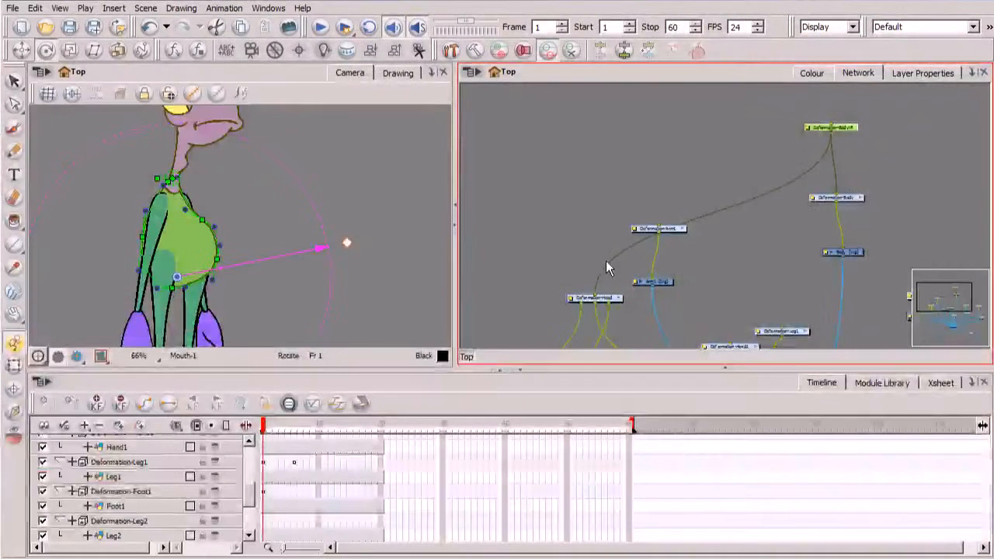
Test rotating the torso together with the attached head, undo the rotation and deselect the peg
{"action": "left_click_drag", "start_coordinate": [327, 306], "coordinate": [343, 278]}
{"action": "key", "text": "ctrl+z"}
{"action": "left_click", "coordinate": [695, 314]}
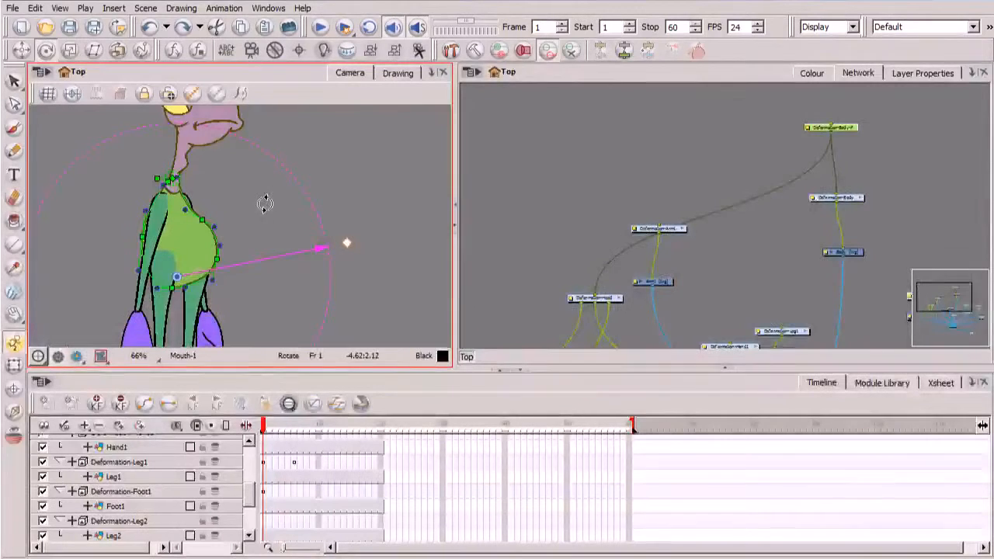
Space Deformation-Leg1 and Deformation-Hand1 higher above their drawings in the network
{"action": "left_click_drag", "start_coordinate": [748, 305], "coordinate": [699, 205]}
{"action": "left_click_drag", "start_coordinate": [655, 251], "coordinate": [644, 219]}
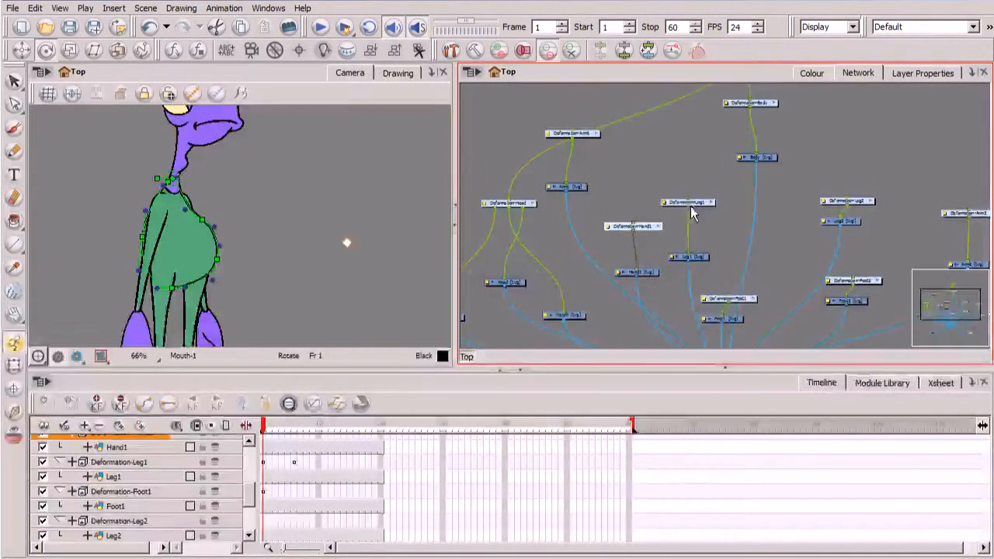
{"action": "left_click_drag", "start_coordinate": [783, 215], "coordinate": [703, 284]}
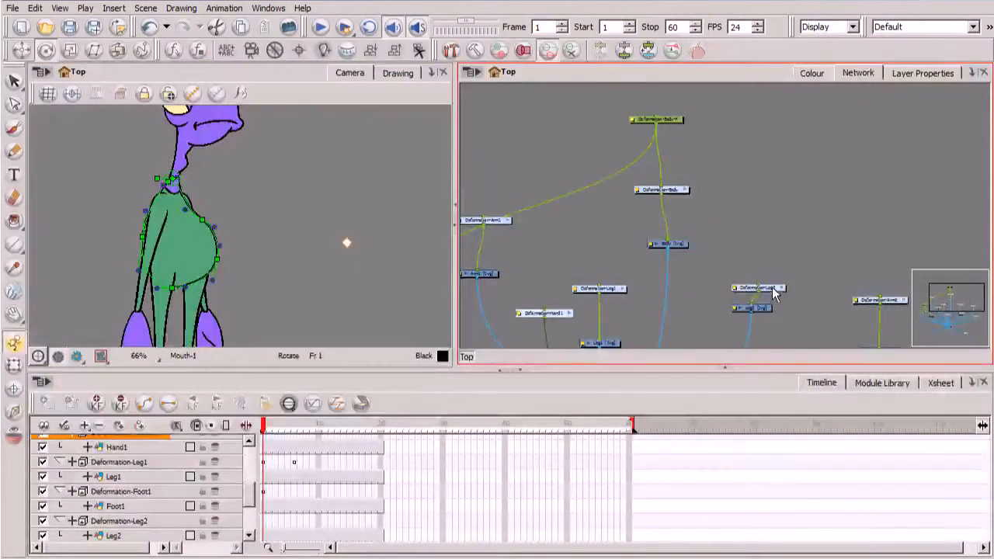
{"action": "left_click_drag", "start_coordinate": [666, 331], "coordinate": [660, 282]}
{"action": "key", "text": "2"}
{"action": "key", "text": "2"}
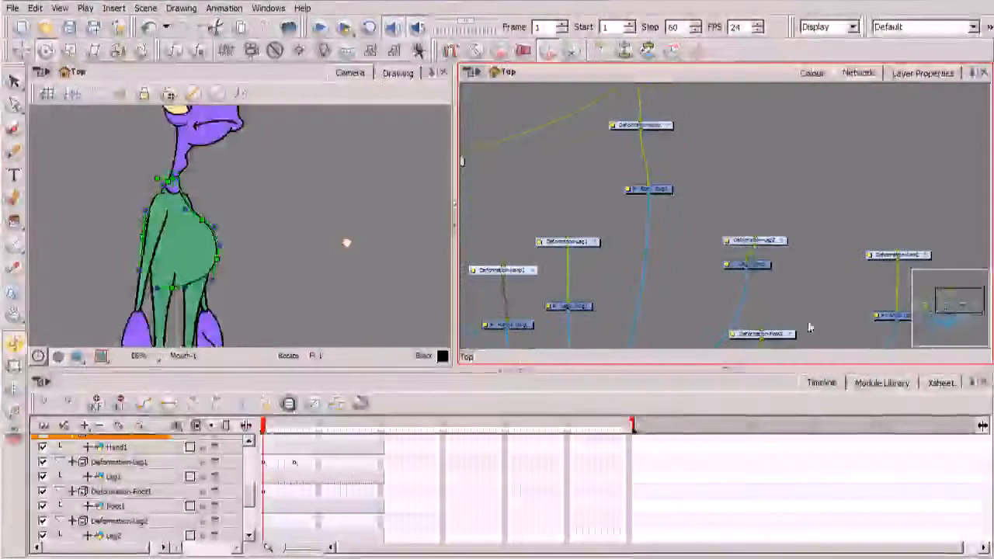
Raise the Deformation-Arm2 and Deformation-Arm1 nodes well above their arm drawings
{"action": "left_click_drag", "start_coordinate": [877, 292], "coordinate": [725, 341]}
{"action": "left_click_drag", "start_coordinate": [796, 315], "coordinate": [797, 159]}
{"action": "left_click_drag", "start_coordinate": [714, 306], "coordinate": [862, 177]}
{"action": "left_click_drag", "start_coordinate": [819, 296], "coordinate": [887, 292]}
{"action": "left_click_drag", "start_coordinate": [710, 302], "coordinate": [843, 318]}
{"action": "left_click_drag", "start_coordinate": [683, 316], "coordinate": [694, 346]}
{"action": "left_click_drag", "start_coordinate": [700, 285], "coordinate": [858, 212]}
{"action": "left_click_drag", "start_coordinate": [776, 255], "coordinate": [702, 190]}
{"action": "left_click_drag", "start_coordinate": [865, 288], "coordinate": [686, 282]}
{"action": "left_click_drag", "start_coordinate": [821, 296], "coordinate": [644, 322]}
{"action": "left_click_drag", "start_coordinate": [795, 298], "coordinate": [720, 323]}
{"action": "left_click_drag", "start_coordinate": [705, 251], "coordinate": [735, 270]}
{"action": "left_click_drag", "start_coordinate": [657, 260], "coordinate": [733, 300]}
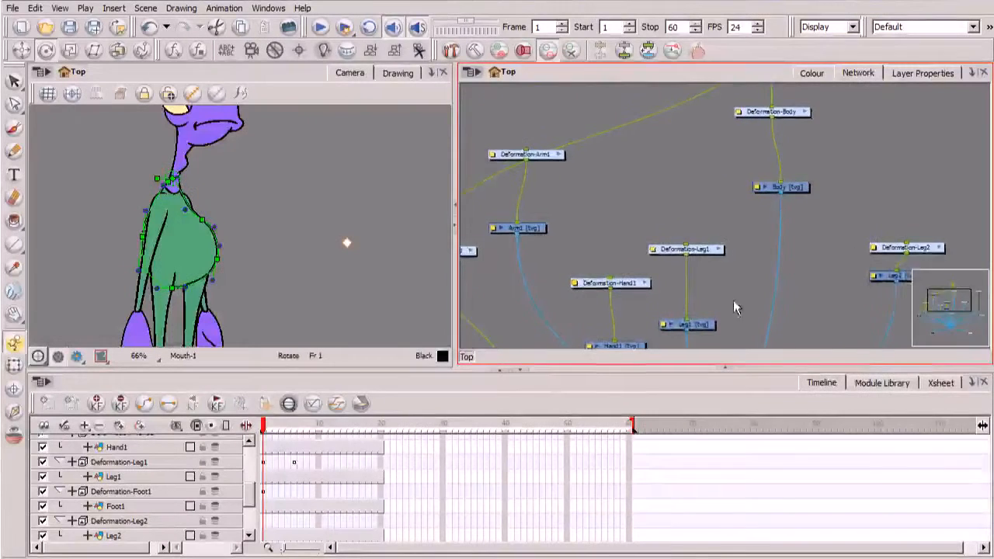
{"action": "left_click_drag", "start_coordinate": [568, 189], "coordinate": [606, 275]}
{"action": "left_click_drag", "start_coordinate": [580, 243], "coordinate": [574, 138]}
Shift Deformation-Arm1 and Deformation-Arm2 inward so they sit on either side of Deformation-Body, below the body peg
{"action": "key", "text": "1"}
{"action": "key", "text": "1"}
{"action": "key", "text": "1"}
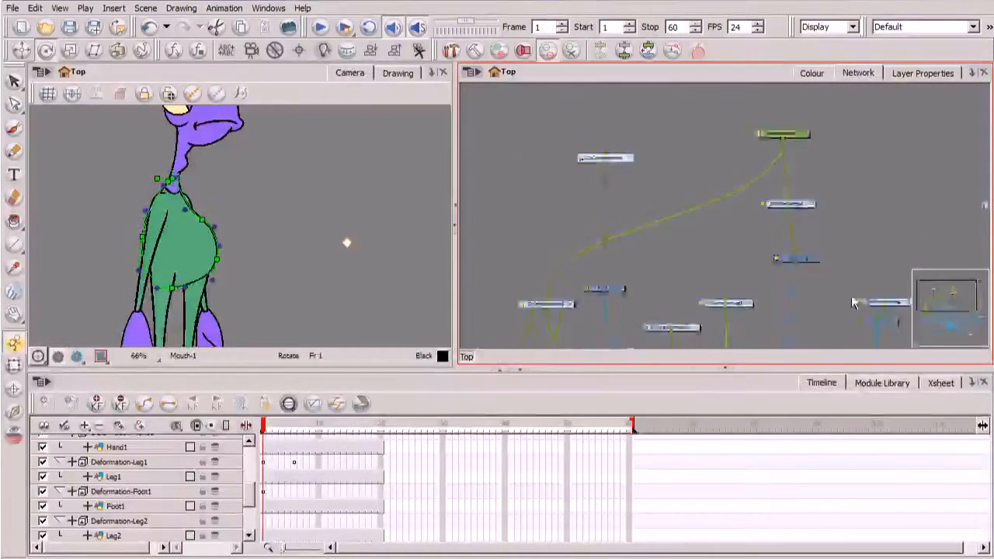
{"action": "left_click_drag", "start_coordinate": [798, 328], "coordinate": [737, 332]}
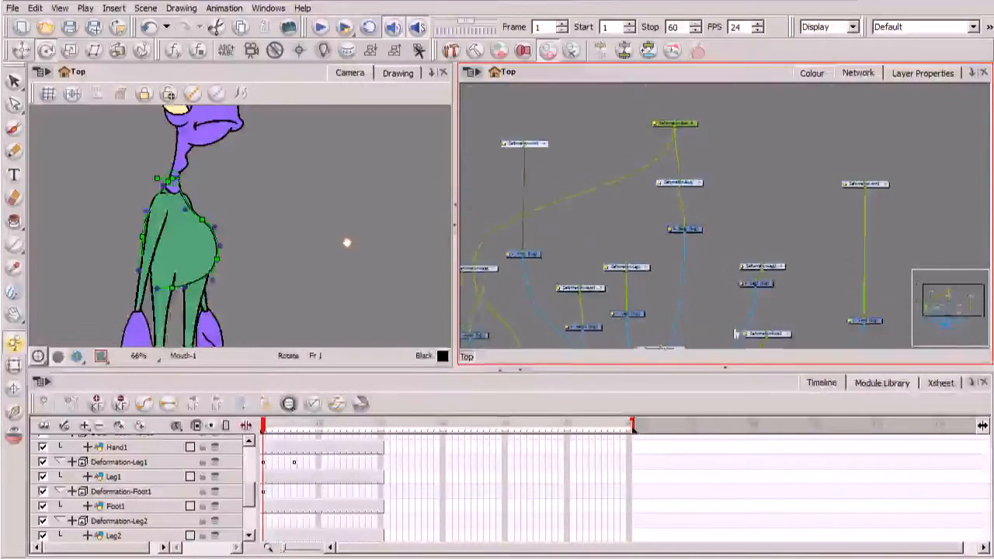
{"action": "left_click_drag", "start_coordinate": [536, 144], "coordinate": [563, 182]}
{"action": "left_click_drag", "start_coordinate": [874, 185], "coordinate": [830, 187]}
Connect Deformation-Arm1 and Deformation-Arm2 to the body's parent peg
{"action": "key", "text": "2"}
{"action": "key", "text": "2"}
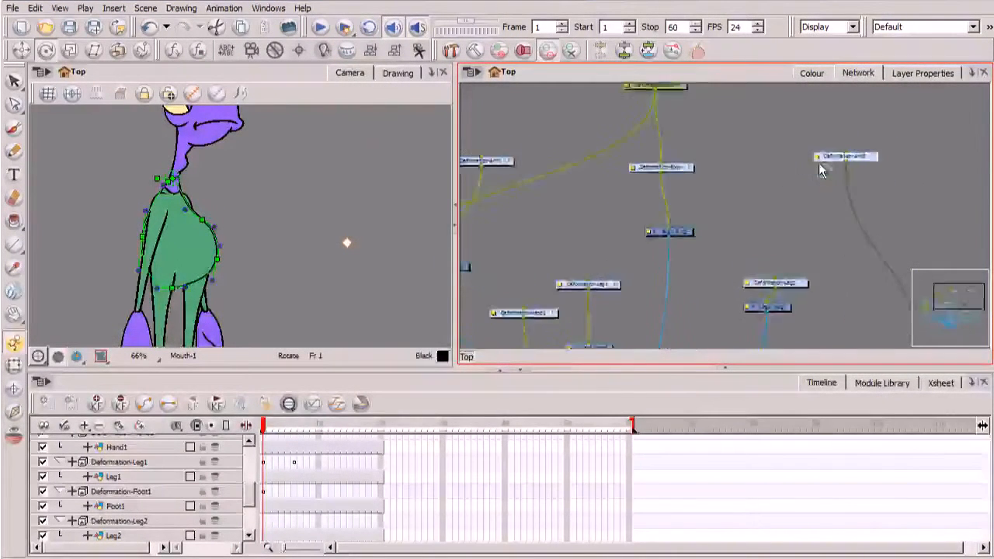
{"action": "left_click_drag", "start_coordinate": [556, 214], "coordinate": [616, 257]}
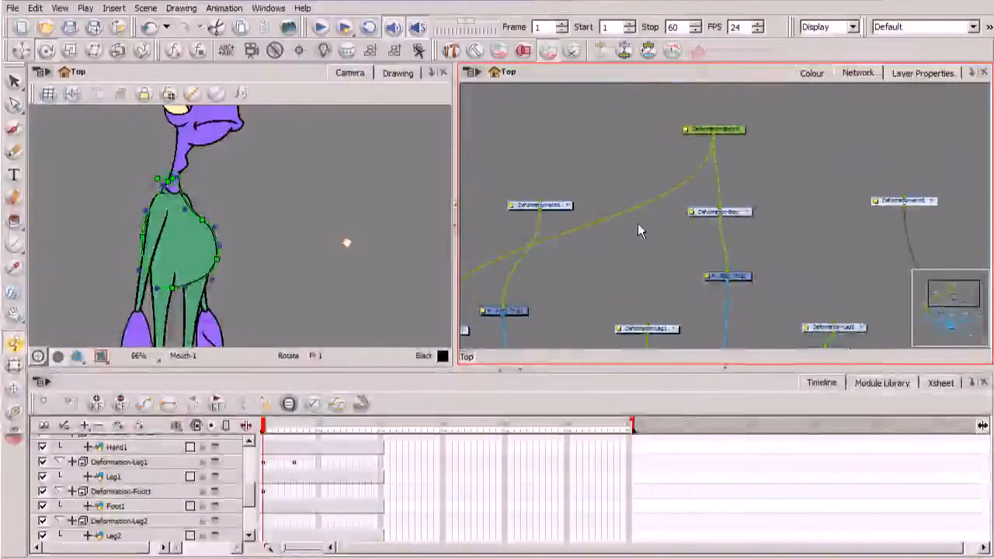
{"action": "left_click_drag", "start_coordinate": [541, 198], "coordinate": [712, 140]}
{"action": "left_click_drag", "start_coordinate": [906, 197], "coordinate": [791, 176]}
{"action": "left_click_drag", "start_coordinate": [719, 152], "coordinate": [714, 132]}
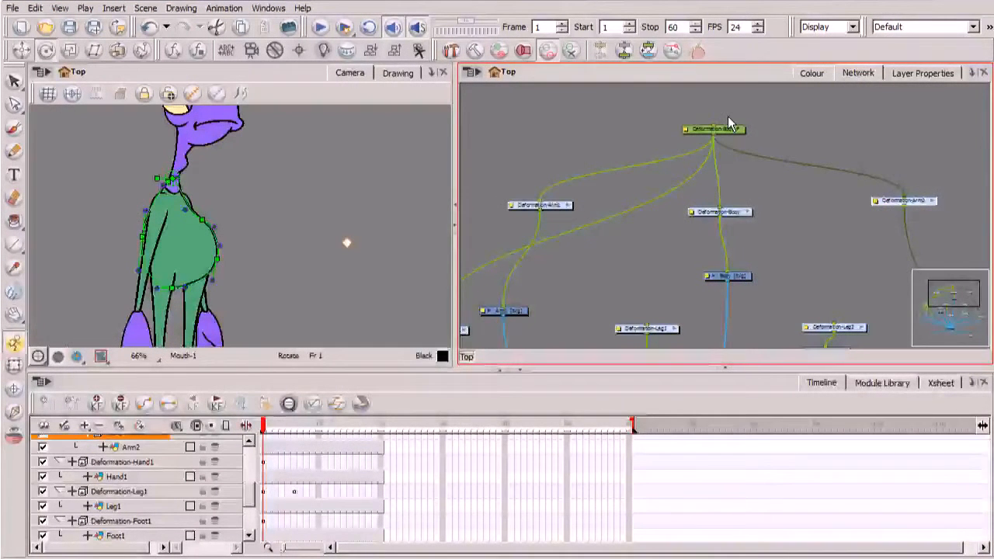
Select the body's parent peg and test rotating the torso together with the head and both arms
{"action": "left_click", "coordinate": [717, 129]}
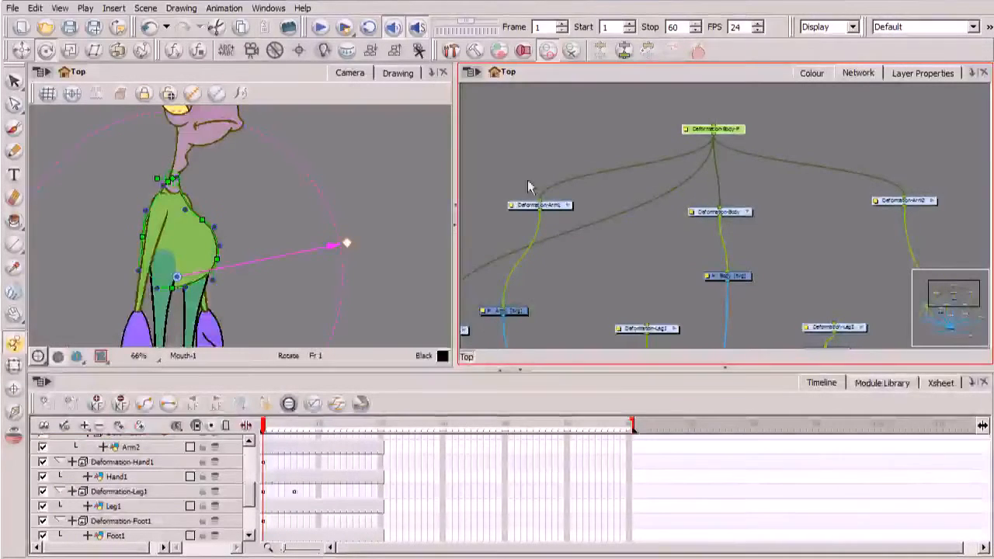
{"action": "mouse_move", "coordinate": [339, 288]}
{"action": "left_mouse_down"}
{"action": "mouse_move", "coordinate": [328, 202]}
{"action": "mouse_move", "coordinate": [334, 330]}
{"action": "mouse_move", "coordinate": [337, 251]}
{"action": "mouse_move", "coordinate": [335, 285]}
{"action": "mouse_move", "coordinate": [338, 269]}
{"action": "mouse_move", "coordinate": [349, 272]}
{"action": "mouse_move", "coordinate": [333, 313]}
{"action": "mouse_move", "coordinate": [354, 268]}
{"action": "mouse_move", "coordinate": [350, 247]}
{"action": "left_mouse_up"}
{"action": "key", "text": "space"}
{"action": "left_click_drag", "start_coordinate": [381, 311], "coordinate": [410, 256]}
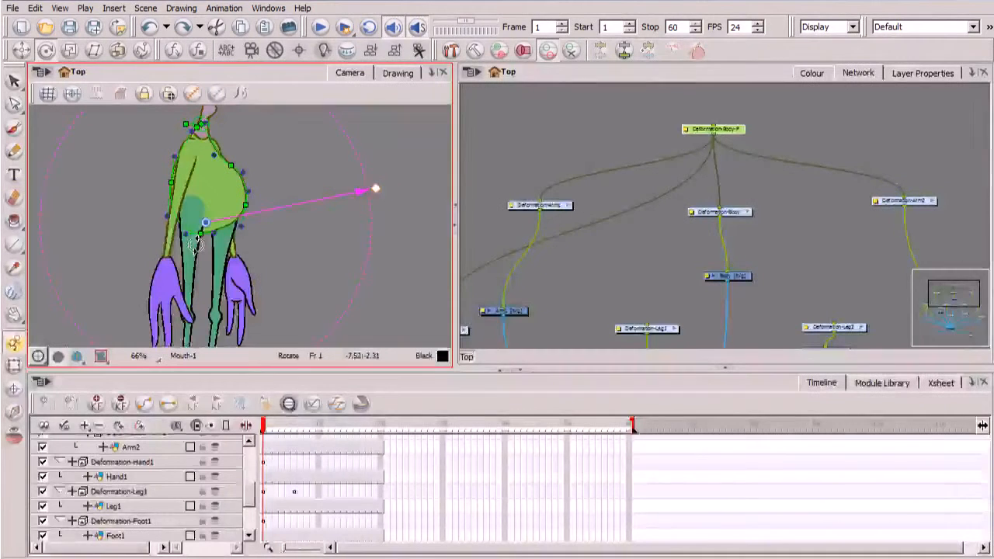
Move the Deformation-Leg2 node slightly higher above the Leg2 drawing
{"action": "left_click", "coordinate": [639, 295]}
{"action": "mouse_move", "coordinate": [657, 308]}
{"action": "left_mouse_down"}
{"action": "mouse_move", "coordinate": [642, 291]}
{"action": "mouse_move", "coordinate": [542, 260]}
{"action": "left_mouse_up"}
{"action": "left_click_drag", "start_coordinate": [706, 304], "coordinate": [676, 290]}
{"action": "left_click", "coordinate": [163, 308]}
{"action": "mouse_move", "coordinate": [565, 310]}
{"action": "left_mouse_down"}
{"action": "mouse_move", "coordinate": [697, 282]}
{"action": "mouse_move", "coordinate": [746, 285]}
{"action": "mouse_move", "coordinate": [738, 293]}
{"action": "mouse_move", "coordinate": [544, 284]}
{"action": "left_mouse_up"}
{"action": "left_click_drag", "start_coordinate": [709, 298], "coordinate": [709, 271]}
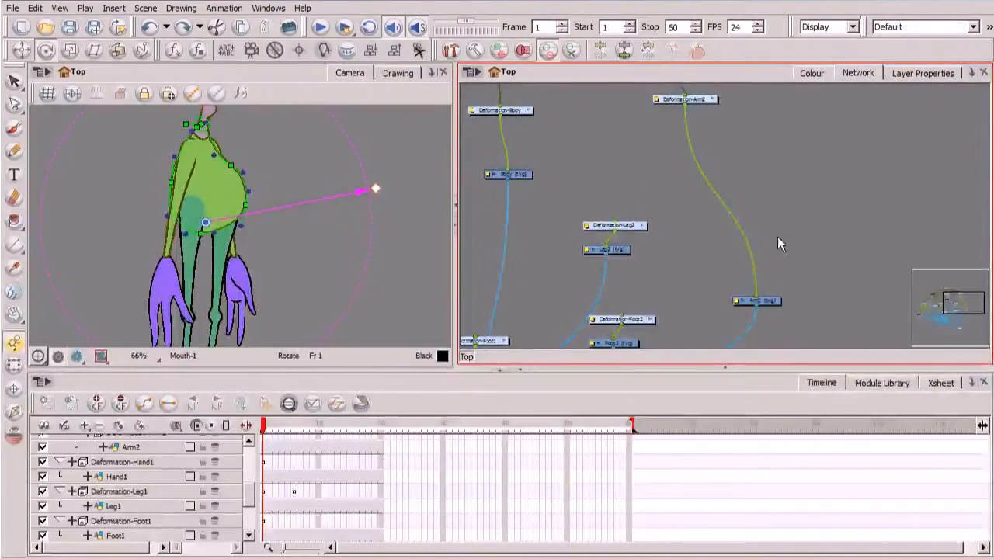
{"action": "left_click_drag", "start_coordinate": [781, 245], "coordinate": [792, 285]}
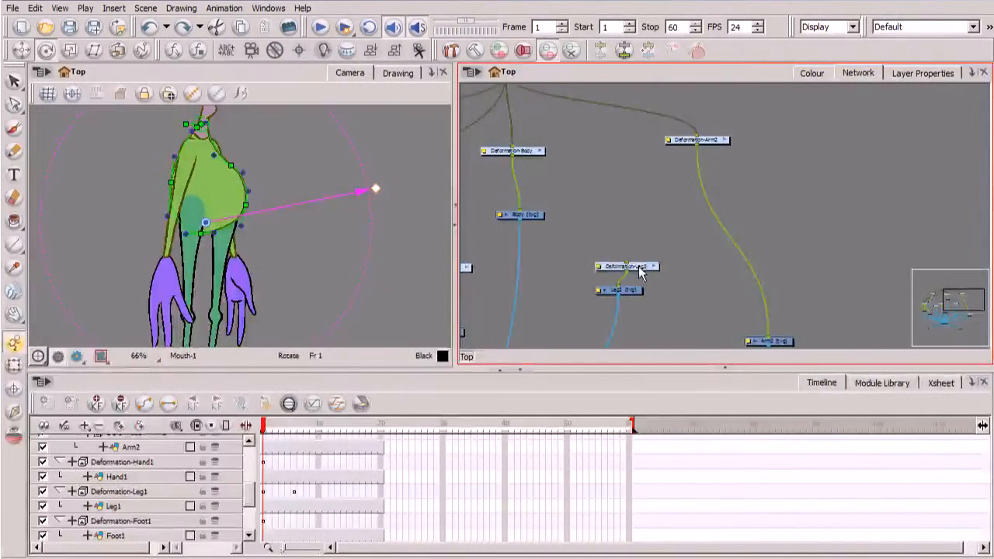
{"action": "left_click_drag", "start_coordinate": [639, 266], "coordinate": [640, 256]}
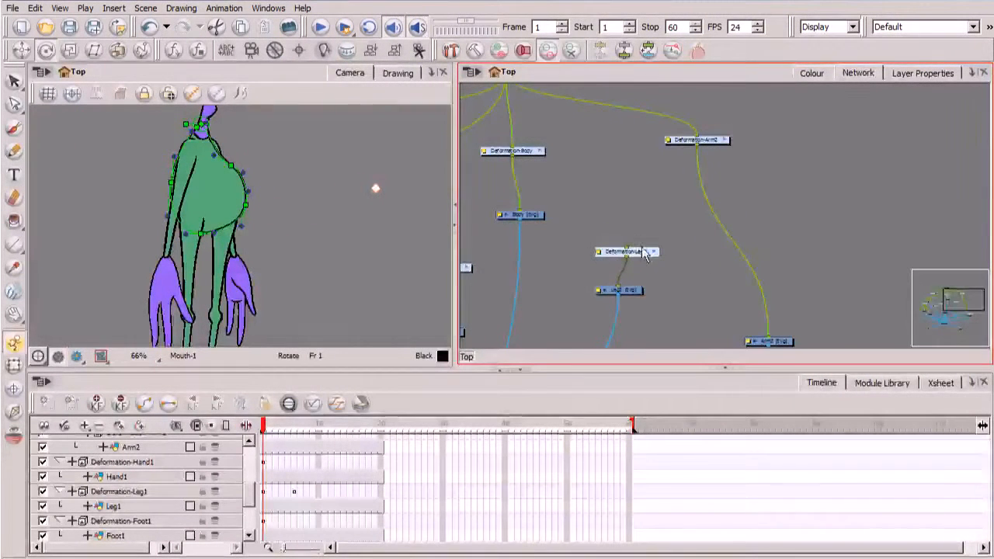
{"action": "key", "text": "2"}
{"action": "key", "text": "2"}
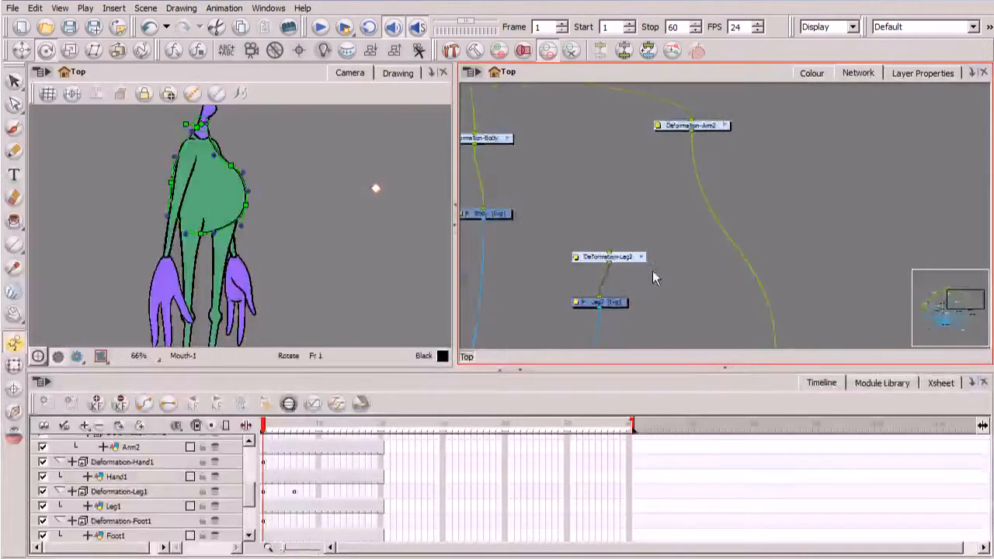
Move Deformation-Hand2 higher in the network and connect it to a new output of Deformation-Arm2
{"action": "left_click_drag", "start_coordinate": [732, 267], "coordinate": [719, 229]}
{"action": "left_click_drag", "start_coordinate": [678, 110], "coordinate": [685, 169]}
{"action": "left_click_drag", "start_coordinate": [674, 135], "coordinate": [692, 168]}
{"action": "left_click_drag", "start_coordinate": [763, 299], "coordinate": [741, 139]}
{"action": "left_click_drag", "start_coordinate": [772, 256], "coordinate": [788, 246]}
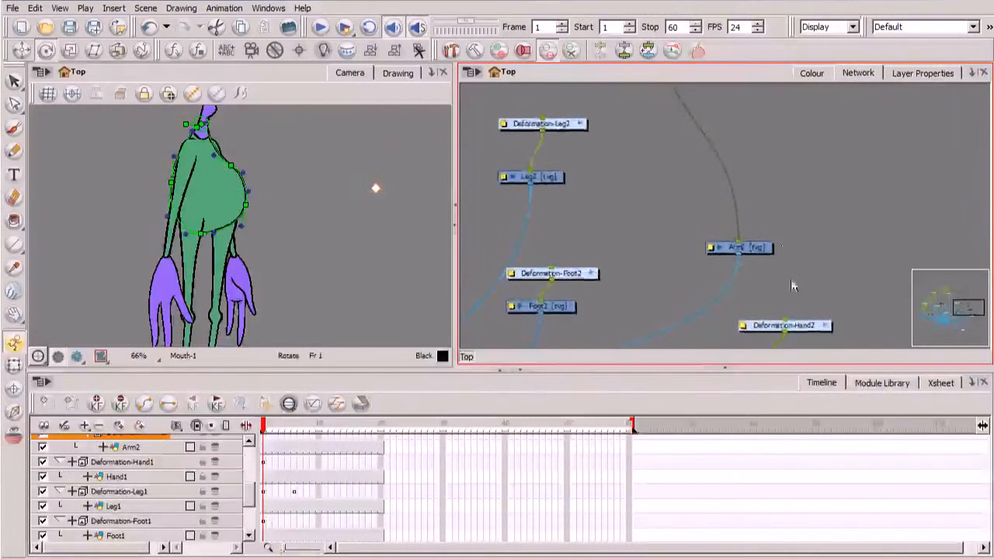
{"action": "key", "text": "2"}
{"action": "left_click_drag", "start_coordinate": [794, 313], "coordinate": [817, 289]}
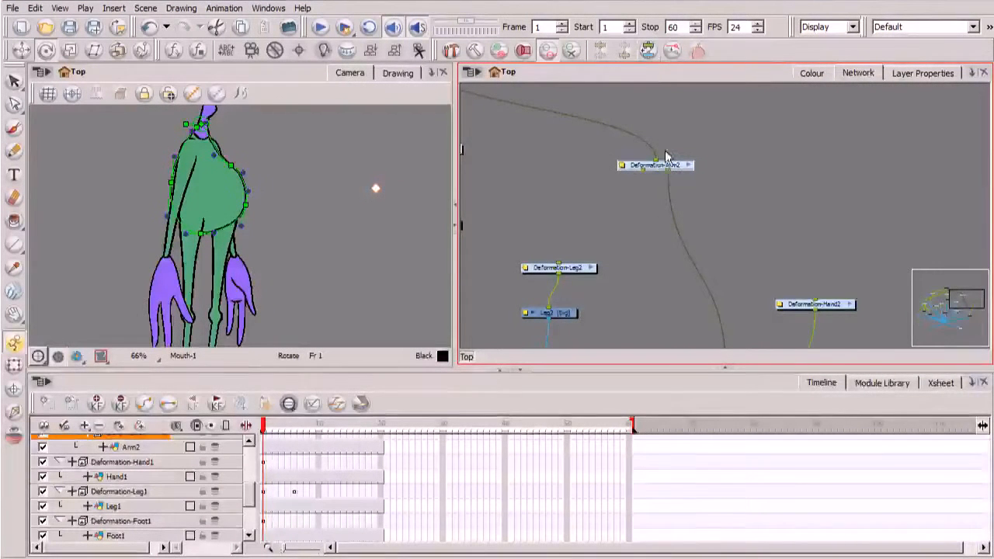
{"action": "left_click_drag", "start_coordinate": [674, 204], "coordinate": [814, 300]}
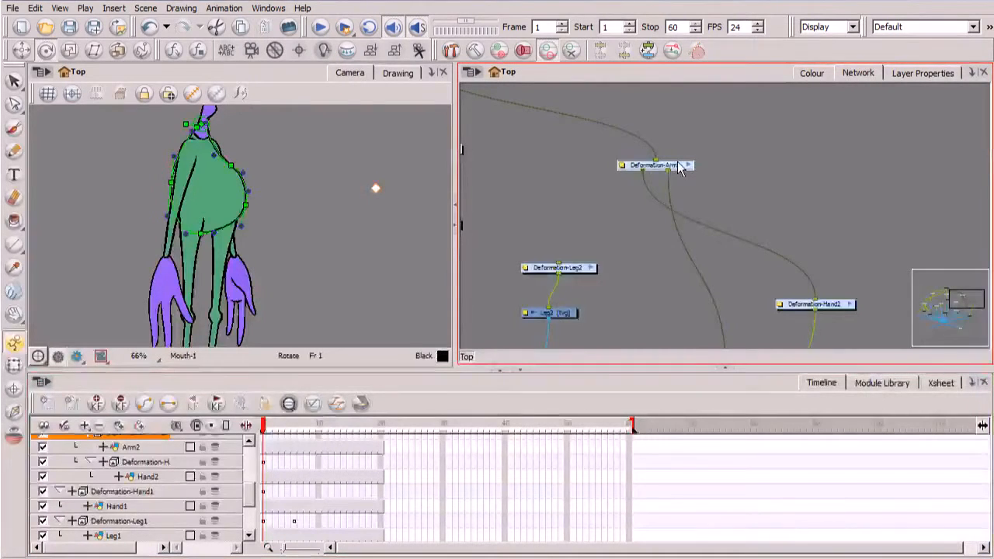
Rearrange Deformation-Arm1 and Deformation-Hand1 in the network and connect Deformation-Hand1 to a new output of Deformation-Arm1
{"action": "left_click_drag", "start_coordinate": [644, 309], "coordinate": [801, 274]}
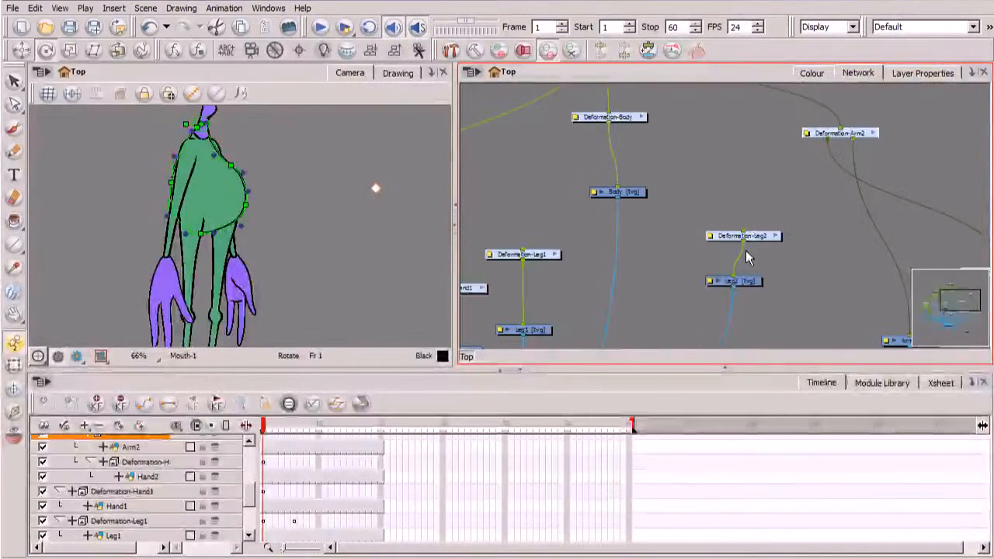
{"action": "scroll", "coordinate": [746, 259], "scroll_direction": "down", "scroll_amount": 2}
{"action": "left_click_drag", "start_coordinate": [595, 295], "coordinate": [788, 288]}
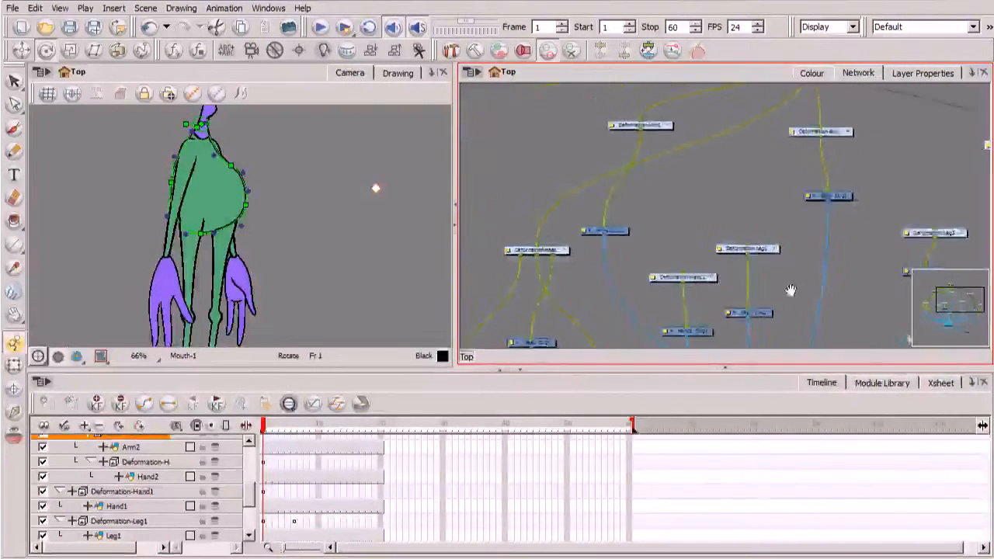
{"action": "left_click_drag", "start_coordinate": [657, 129], "coordinate": [627, 120]}
{"action": "left_click_drag", "start_coordinate": [702, 278], "coordinate": [697, 210]}
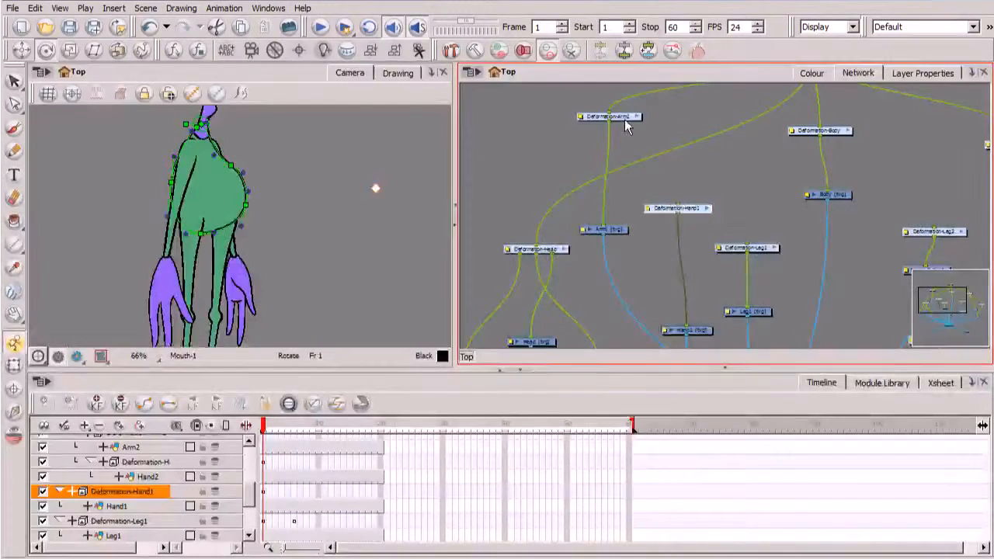
{"action": "left_click_drag", "start_coordinate": [628, 128], "coordinate": [630, 132]}
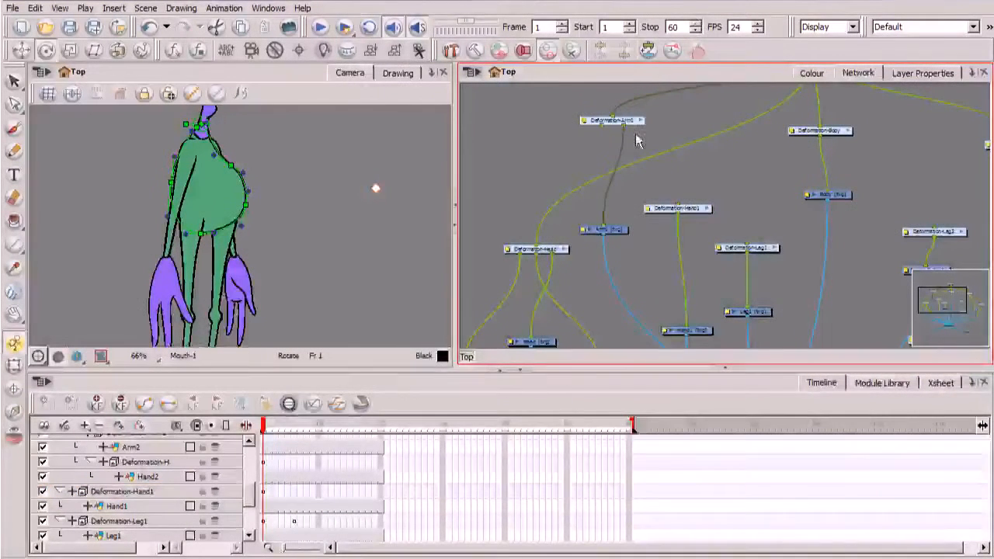
{"action": "left_click_drag", "start_coordinate": [673, 177], "coordinate": [683, 187]}
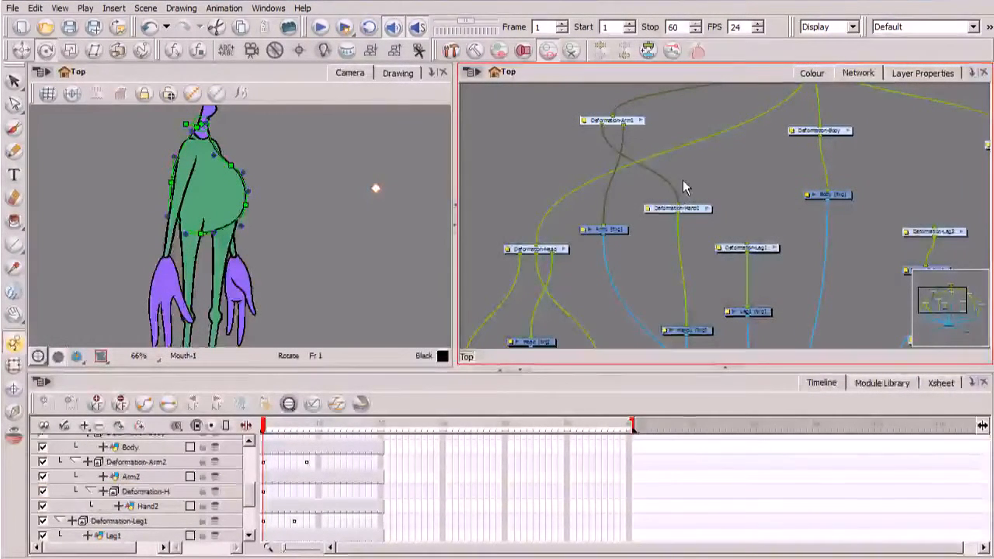
Reposition the Deformation-Arm2 and Deformation-Arm1 nodes so they sit at about the same height below the body's parent peg
{"action": "key", "text": "1"}
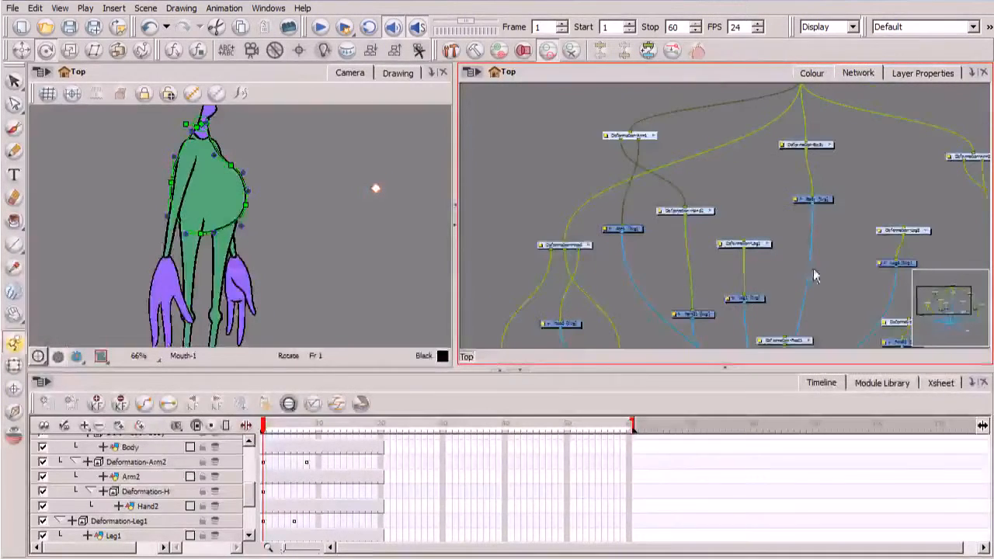
{"action": "left_click_drag", "start_coordinate": [839, 276], "coordinate": [725, 293]}
{"action": "left_click_drag", "start_coordinate": [847, 180], "coordinate": [855, 164]}
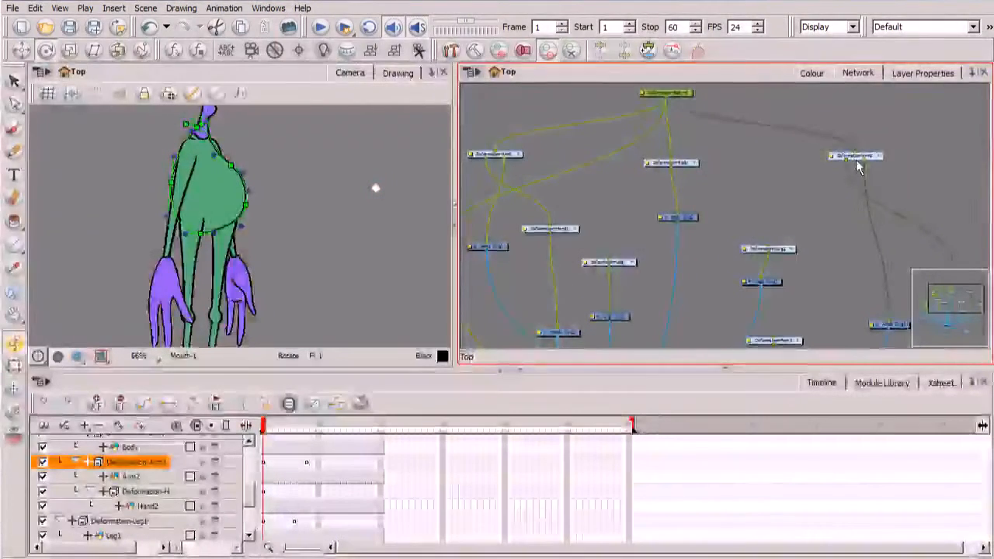
{"action": "left_click", "coordinate": [497, 159]}
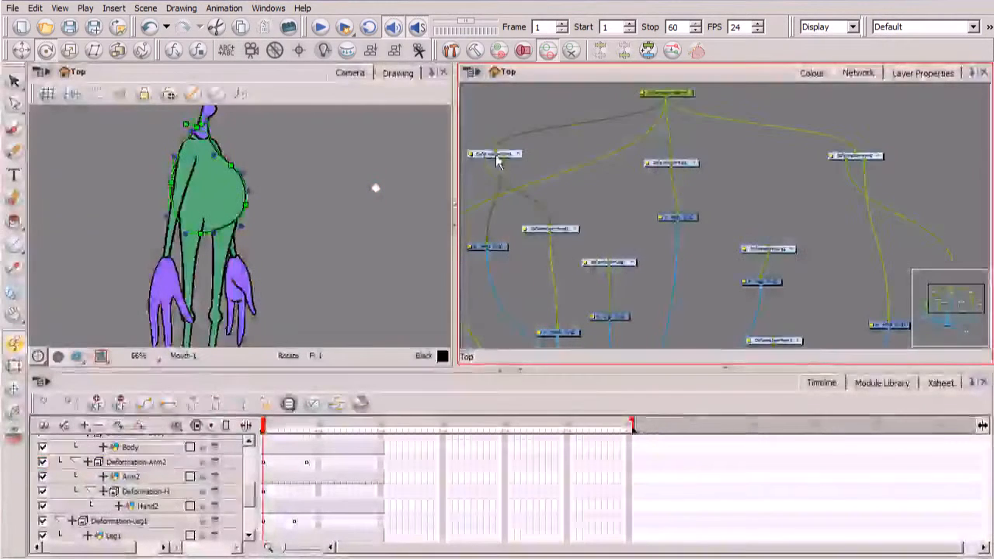
{"action": "left_click_drag", "start_coordinate": [501, 155], "coordinate": [506, 155]}
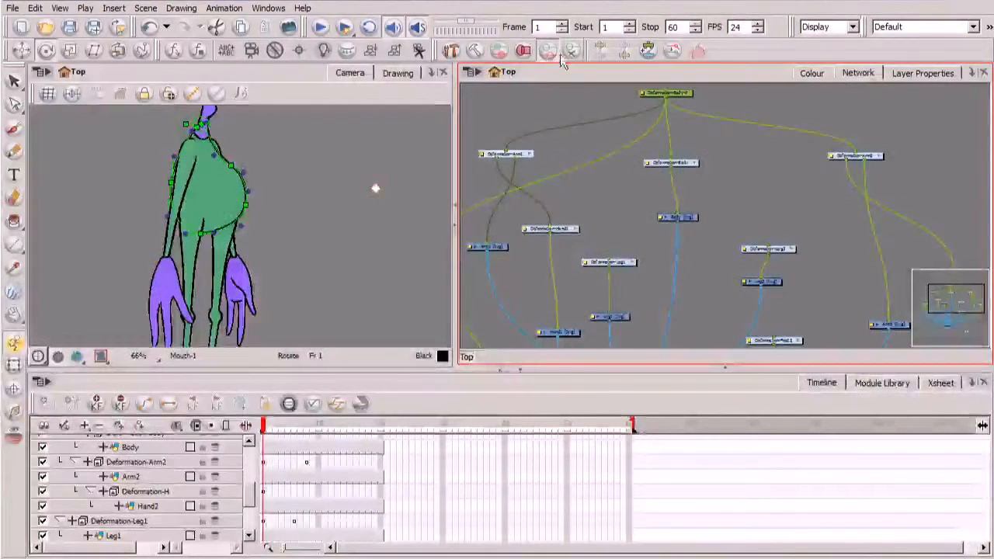
Show the Arm1 deformation controls, test moving the arm's root point with the hand attached, and undo the move
{"action": "left_click", "coordinate": [574, 51]}
{"action": "left_click", "coordinate": [184, 155]}
{"action": "mouse_move", "coordinate": [193, 128]}
{"action": "left_mouse_down"}
{"action": "mouse_move", "coordinate": [208, 139]}
{"action": "mouse_move", "coordinate": [194, 114]}
{"action": "left_mouse_up"}
{"action": "key", "text": "ctrl+z"}
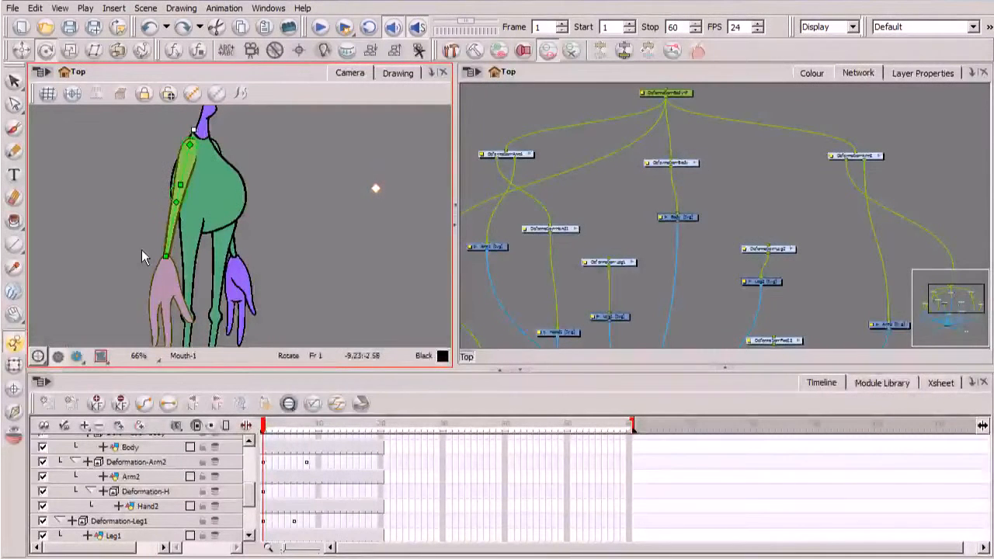
{"action": "mouse_move", "coordinate": [193, 128]}
{"action": "left_mouse_down"}
{"action": "mouse_move", "coordinate": [203, 124]}
{"action": "mouse_move", "coordinate": [193, 109]}
{"action": "left_mouse_up"}
Examine the leg and foot nodes in the network and the connections below the Deformation-Body-P peg
{"action": "left_click", "coordinate": [703, 335]}
{"action": "left_click_drag", "start_coordinate": [705, 332], "coordinate": [763, 205]}
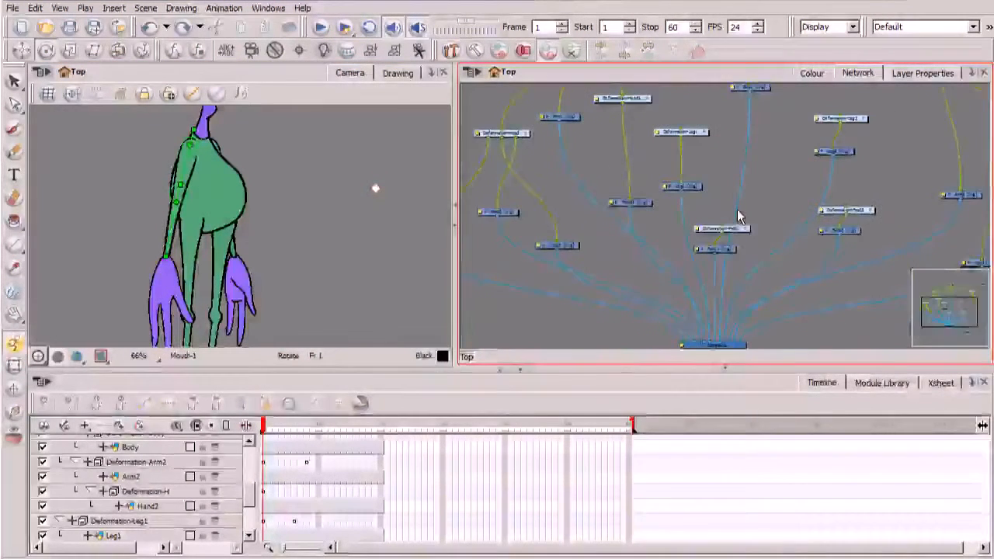
{"action": "key", "text": "1"}
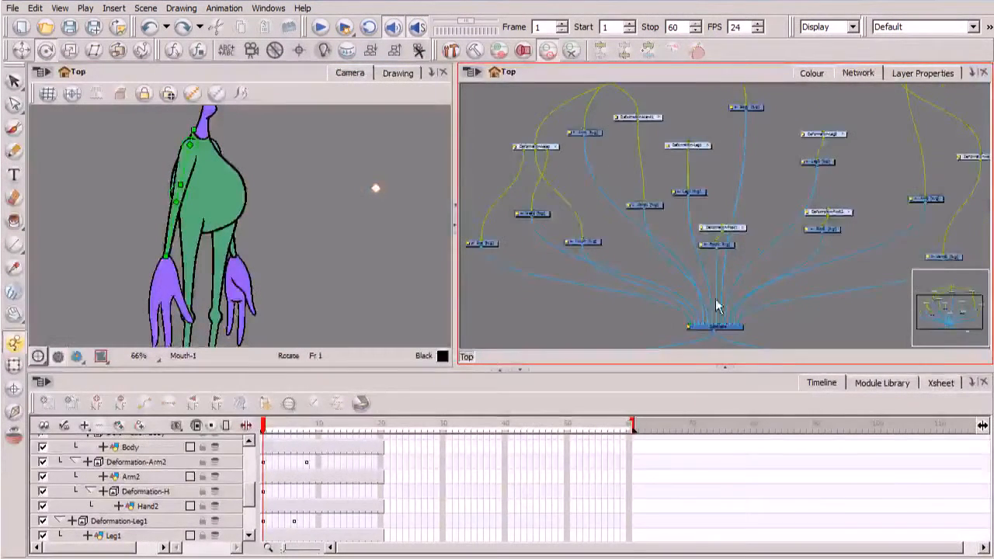
{"action": "left_click_drag", "start_coordinate": [839, 323], "coordinate": [800, 350]}
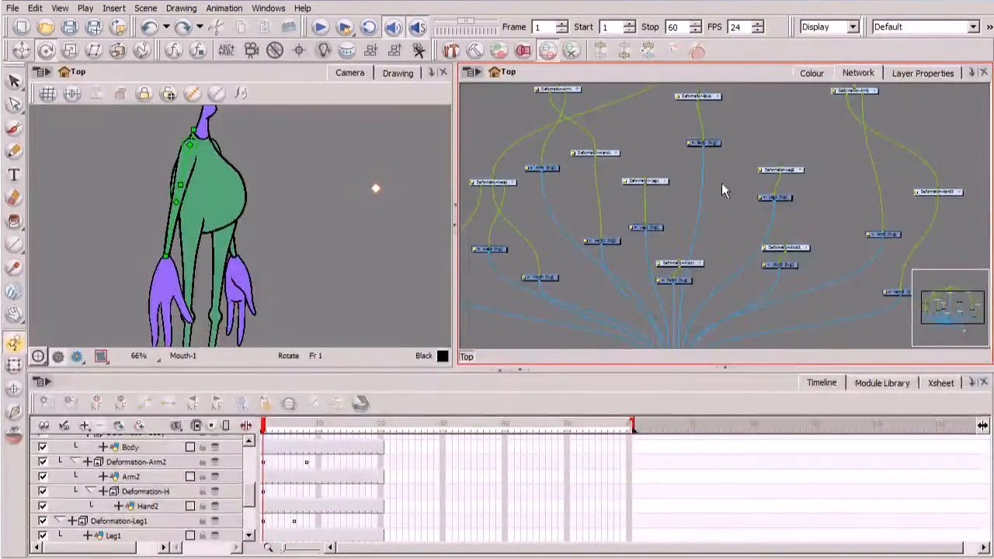
{"action": "left_click_drag", "start_coordinate": [731, 168], "coordinate": [699, 242]}
{"action": "left_click", "coordinate": [675, 112]}
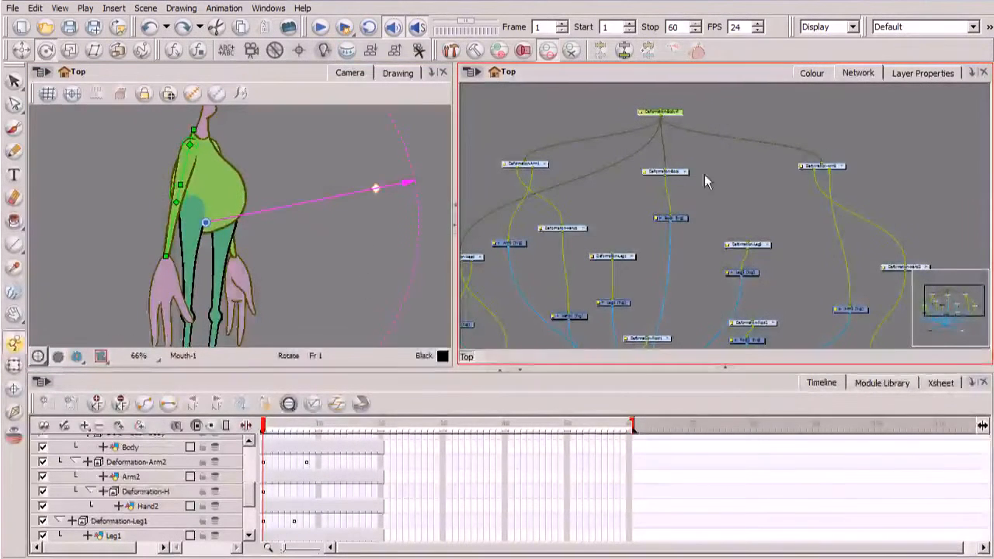
{"action": "key", "text": "2"}
{"action": "key", "text": "2"}
{"action": "key", "text": "2"}
{"action": "left_click_drag", "start_coordinate": [695, 120], "coordinate": [701, 174]}
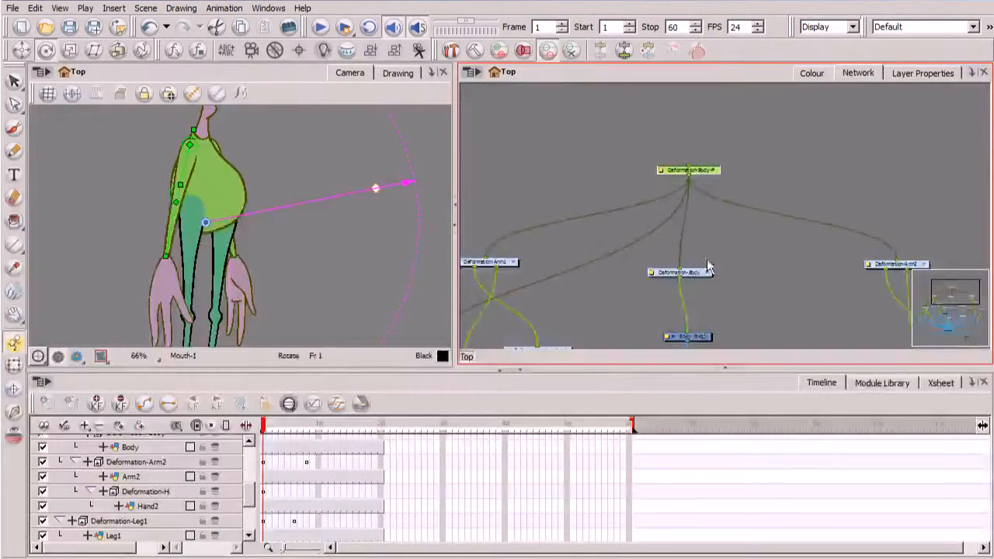
{"action": "key", "text": "2"}
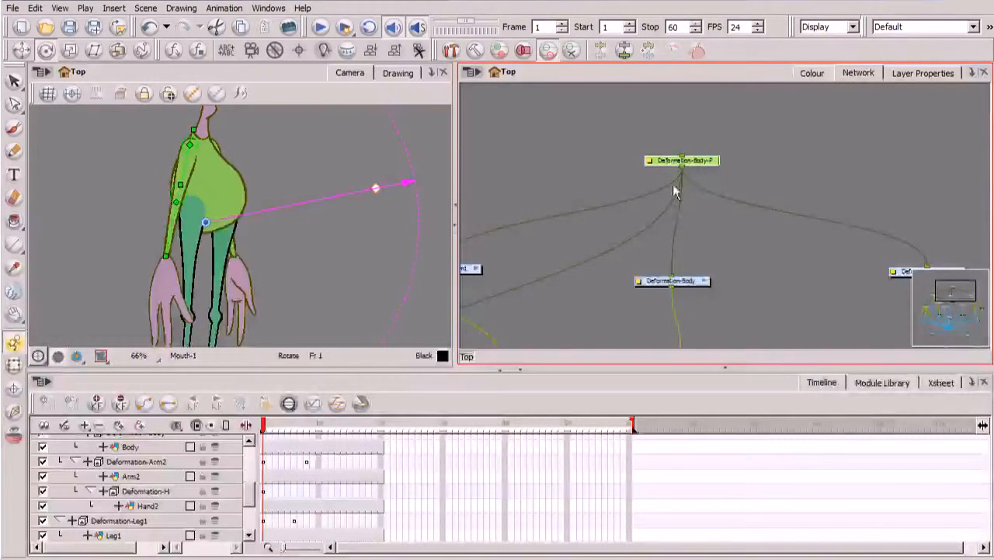
Move Deformation-Leg1 and Deformation-Leg2 higher in the network and connect both to the Deformation-Body-P peg
{"action": "left_click_drag", "start_coordinate": [769, 294], "coordinate": [887, 168]}
{"action": "key", "text": "1"}
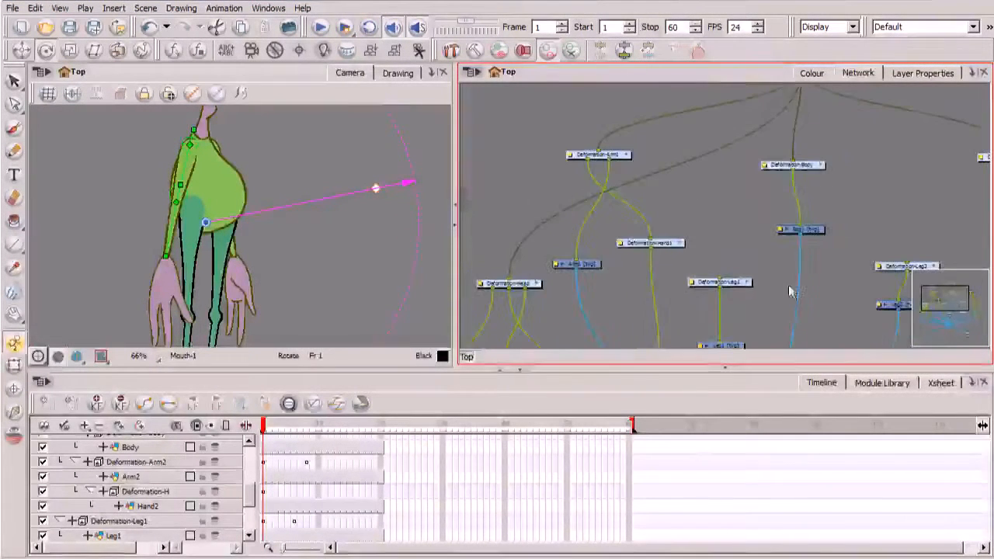
{"action": "left_click_drag", "start_coordinate": [734, 290], "coordinate": [683, 340]}
{"action": "left_click_drag", "start_coordinate": [653, 310], "coordinate": [702, 249]}
{"action": "left_click_drag", "start_coordinate": [731, 197], "coordinate": [737, 180]}
{"action": "left_click_drag", "start_coordinate": [818, 309], "coordinate": [722, 204]}
{"action": "left_click_drag", "start_coordinate": [765, 276], "coordinate": [783, 302]}
{"action": "left_click_drag", "start_coordinate": [769, 264], "coordinate": [682, 161]}
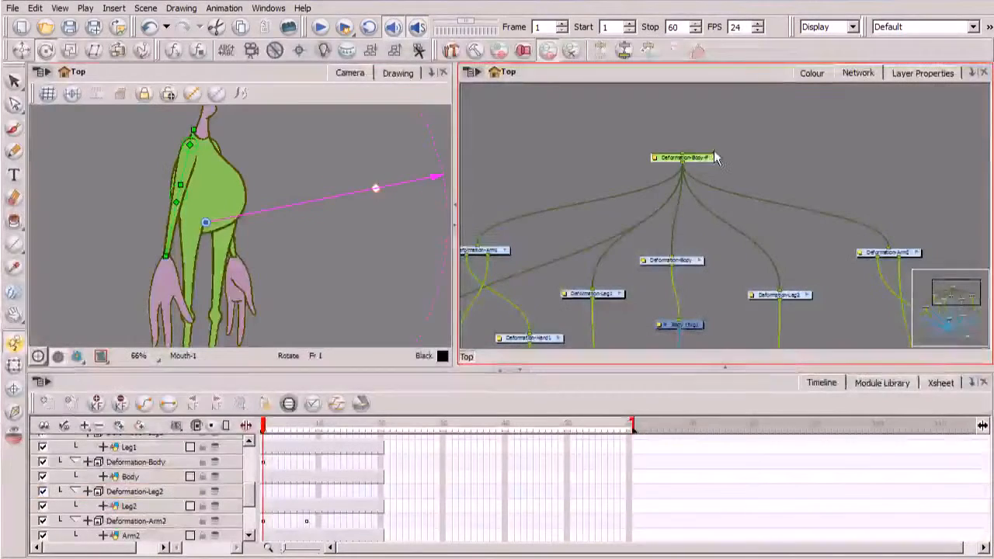
Test rotating the body's parent peg together with both legs, and undo the rotation
{"action": "mouse_move", "coordinate": [433, 146]}
{"action": "left_mouse_down"}
{"action": "mouse_move", "coordinate": [441, 171]}
{"action": "mouse_move", "coordinate": [415, 111]}
{"action": "mouse_move", "coordinate": [431, 156]}
{"action": "mouse_move", "coordinate": [428, 129]}
{"action": "left_mouse_up"}
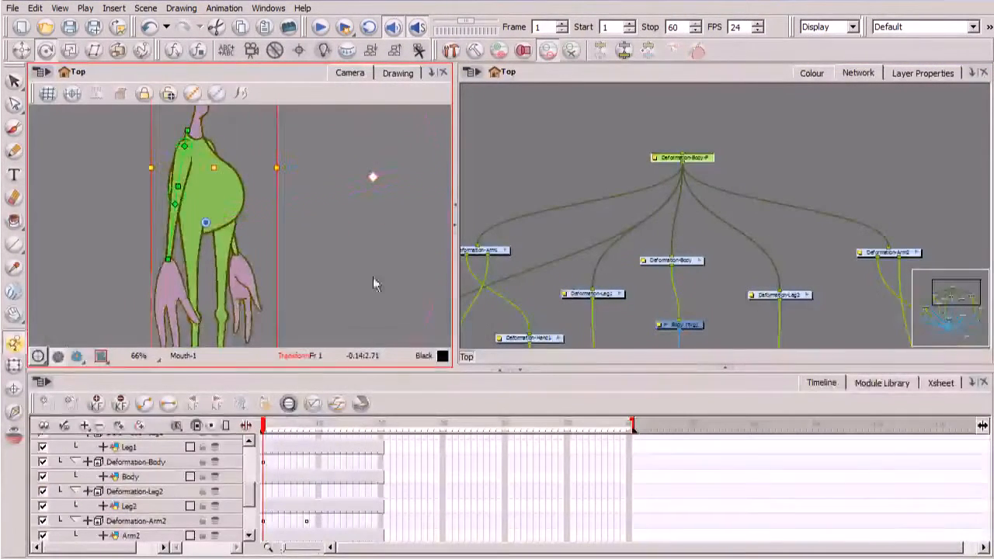
{"action": "key", "text": "ctrl+z"}
{"action": "left_click_drag", "start_coordinate": [371, 312], "coordinate": [391, 244]}
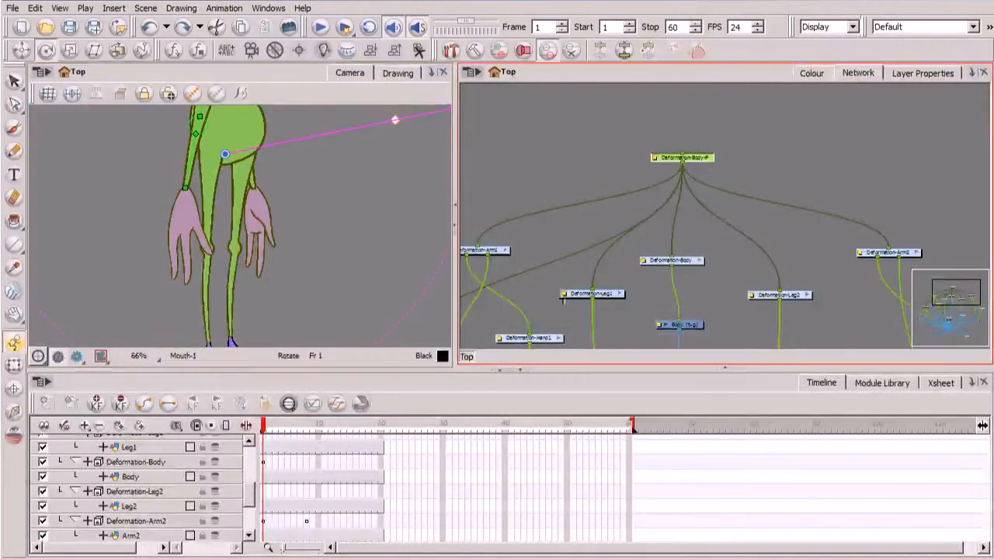
Show the Leg1 deformation controls, test moving the leg's root point, and undo the move
{"action": "left_click", "coordinate": [607, 299]}
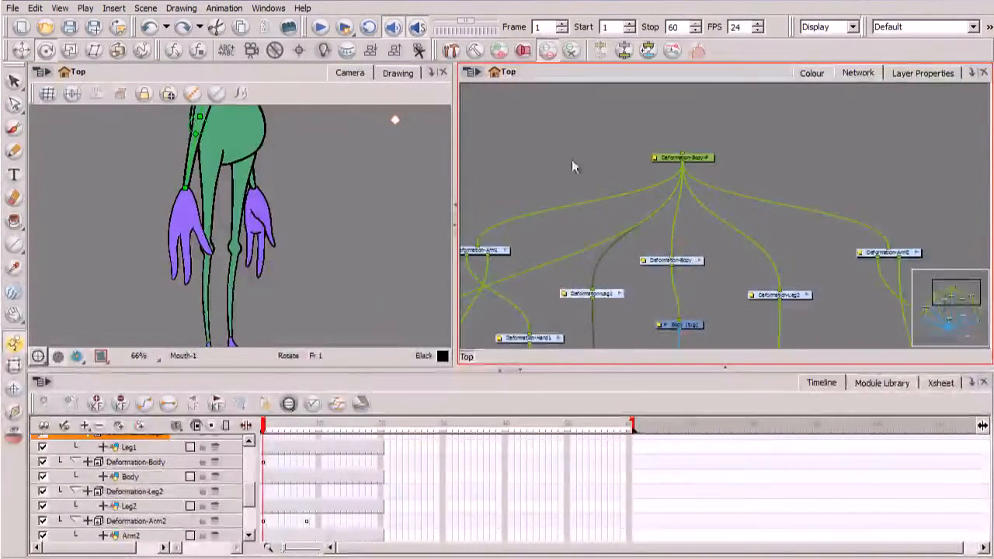
{"action": "left_click", "coordinate": [547, 51]}
{"action": "left_click_drag", "start_coordinate": [210, 125], "coordinate": [225, 155]}
{"action": "key", "text": "ctrl+z"}
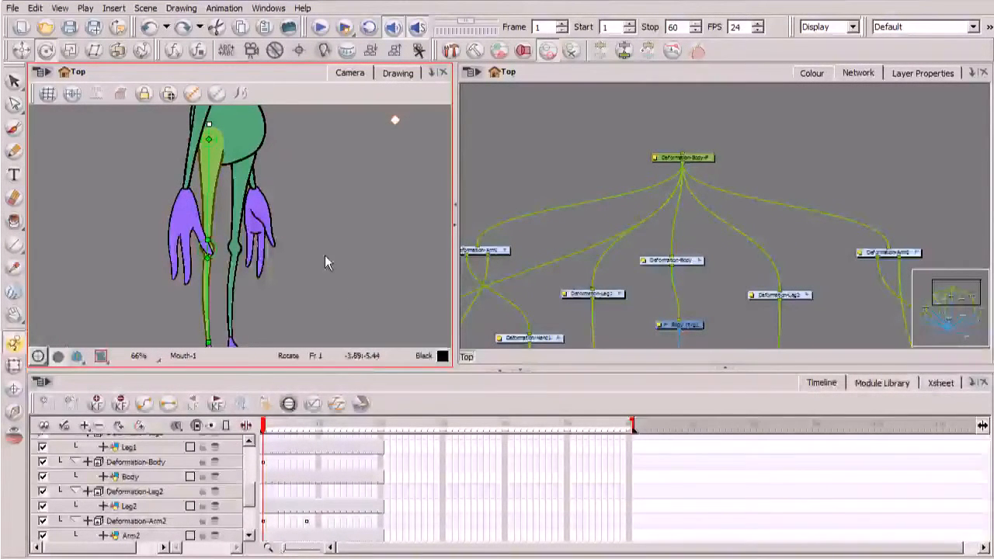
Test rotating the body's parent peg and shifting Leg1's root point to swing the leg, and undo both changes
{"action": "left_click", "coordinate": [691, 159]}
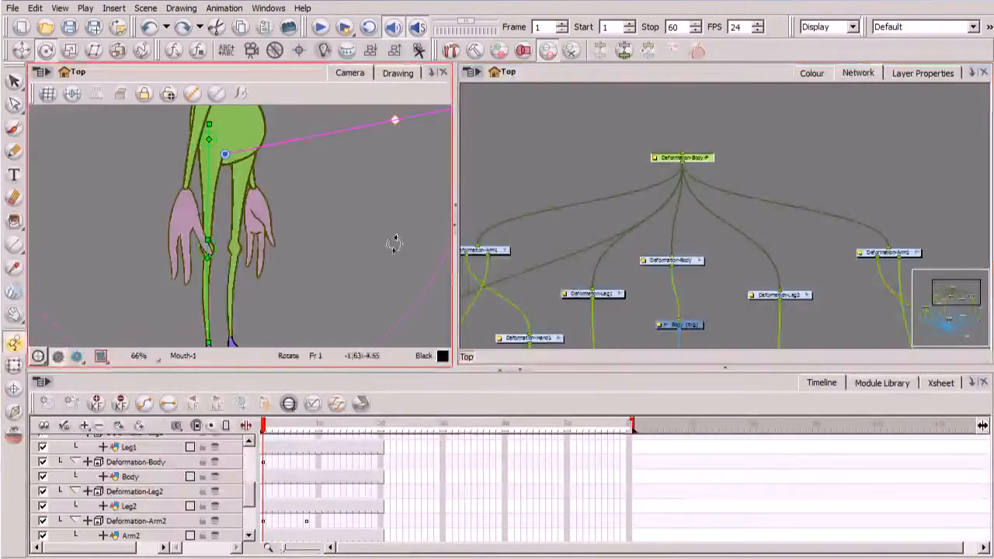
{"action": "scroll", "coordinate": [394, 242], "scroll_direction": "down", "scroll_amount": 2}
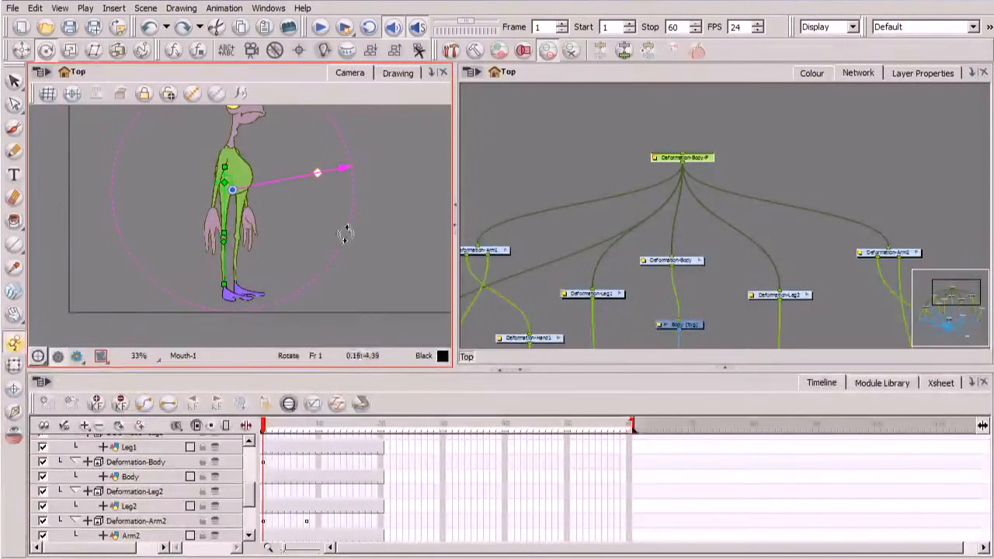
{"action": "left_click_drag", "start_coordinate": [340, 242], "coordinate": [351, 214]}
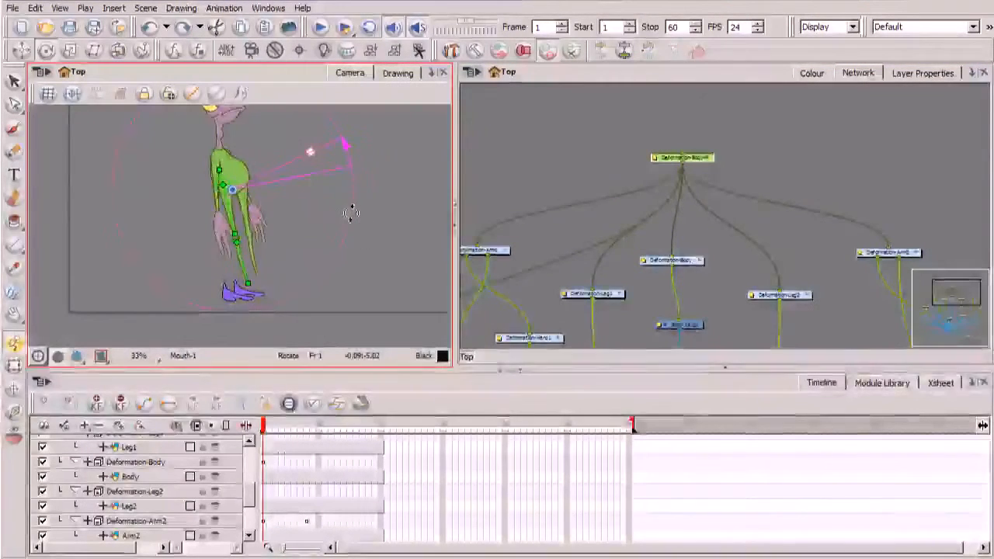
{"action": "left_click", "coordinate": [592, 294]}
{"action": "left_click_drag", "start_coordinate": [221, 166], "coordinate": [233, 171]}
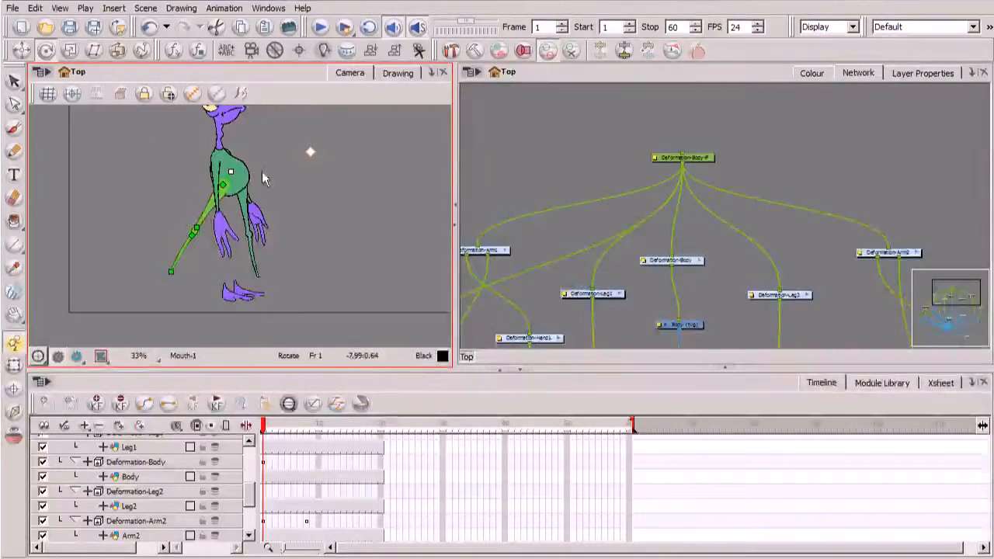
{"action": "scroll", "coordinate": [299, 202], "scroll_direction": "up", "scroll_amount": 3}
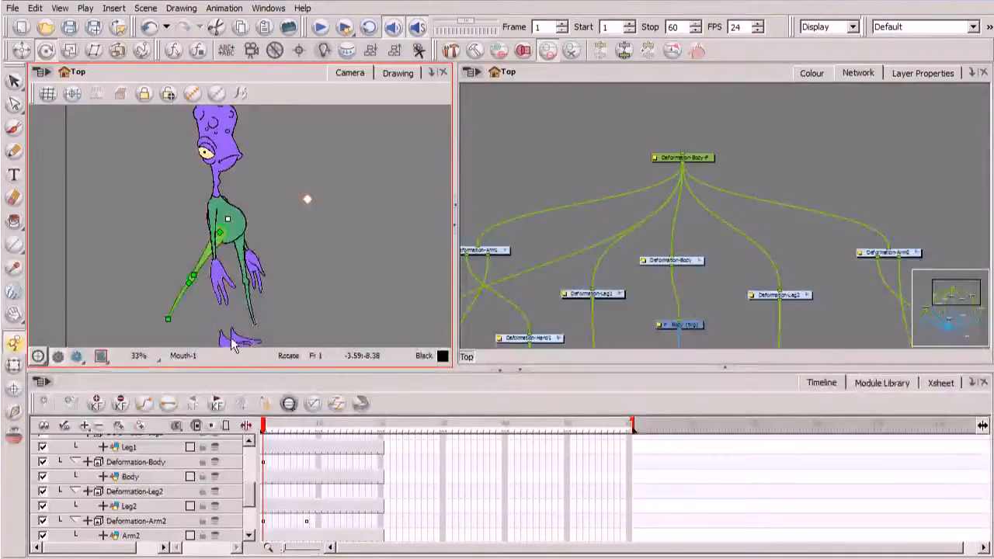
{"action": "key", "text": "ctrl+z"}
{"action": "key", "text": "ctrl+z"}
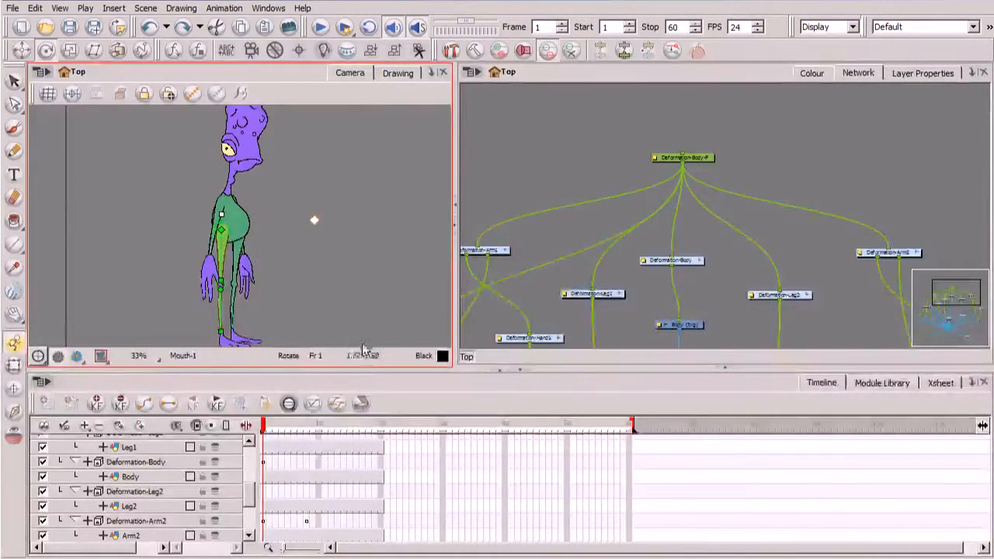
Move the Deformation-Foot1 and Deformation-Foot2 nodes higher in the network, just below their leg deformations
{"action": "key", "text": "2"}
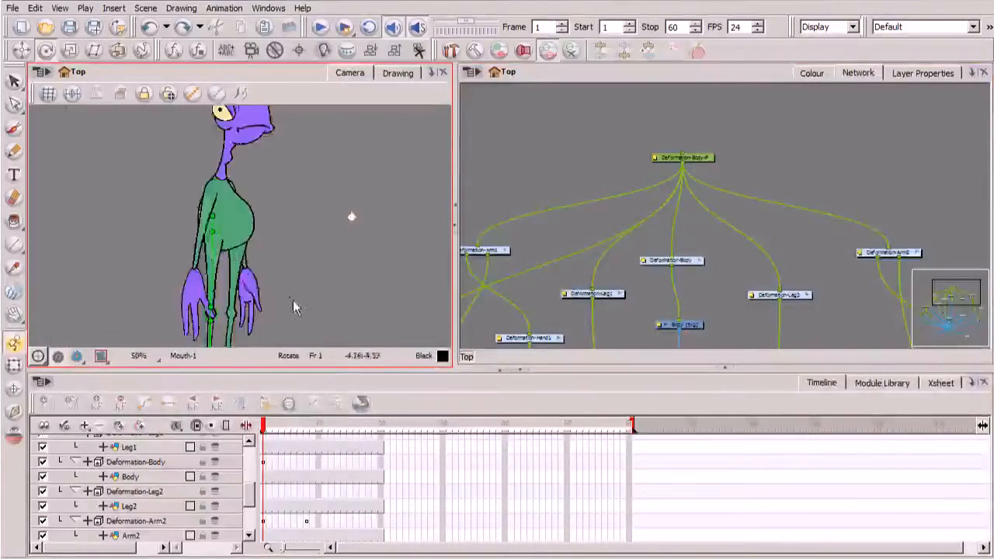
{"action": "key", "text": "2"}
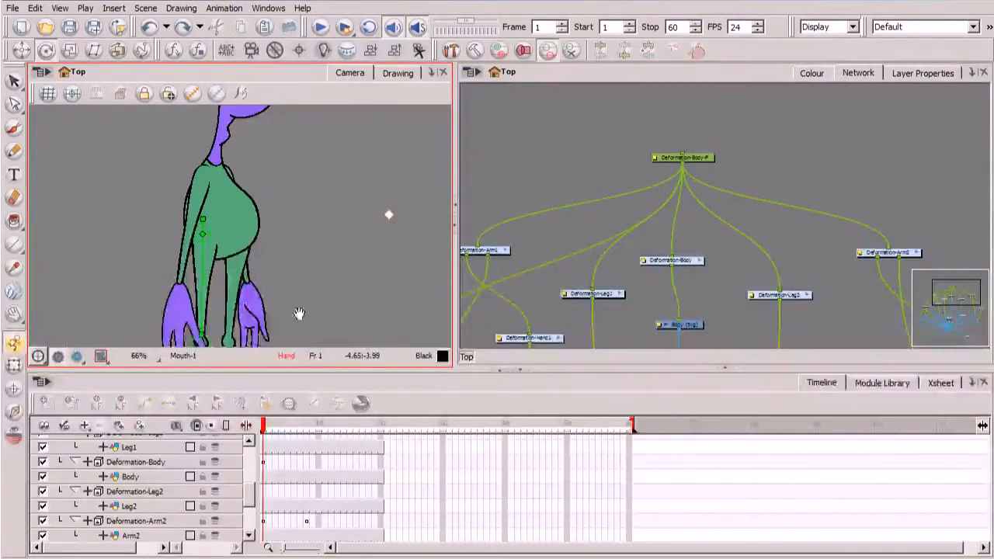
{"action": "left_click_drag", "start_coordinate": [300, 315], "coordinate": [309, 178]}
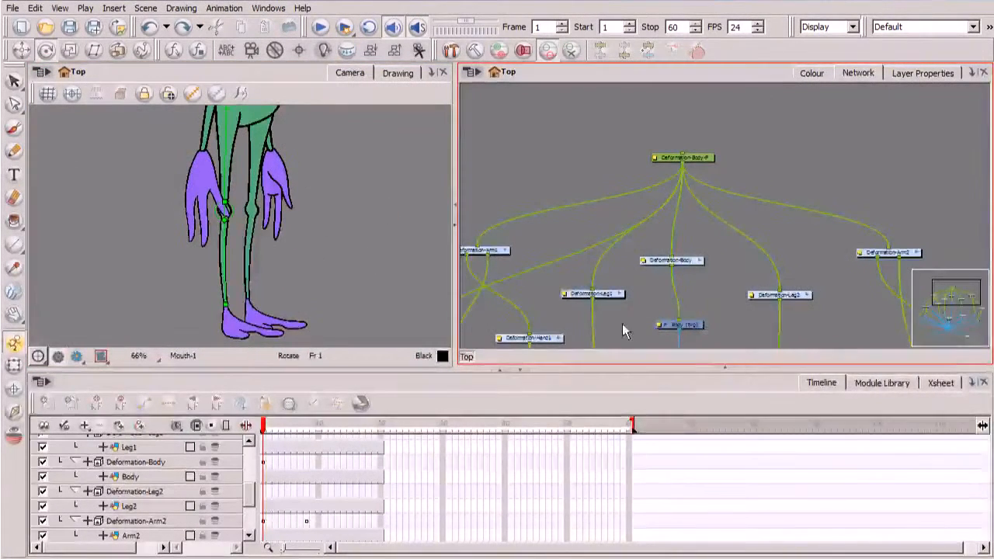
{"action": "left_click_drag", "start_coordinate": [623, 323], "coordinate": [689, 241]}
{"action": "left_click_drag", "start_coordinate": [717, 309], "coordinate": [688, 239]}
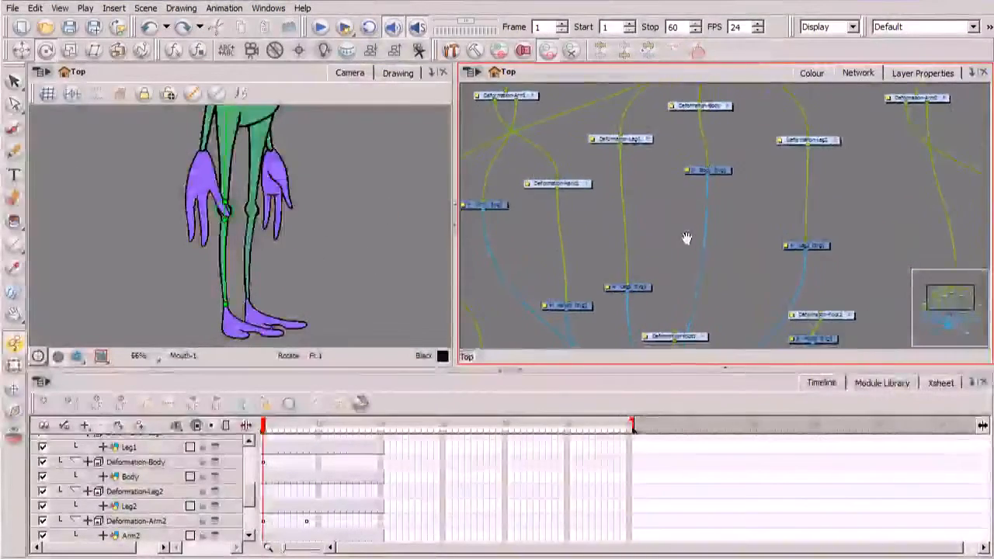
{"action": "left_click_drag", "start_coordinate": [694, 339], "coordinate": [681, 213]}
{"action": "left_click_drag", "start_coordinate": [875, 288], "coordinate": [825, 274]}
{"action": "left_click_drag", "start_coordinate": [787, 304], "coordinate": [808, 195]}
{"action": "left_click_drag", "start_coordinate": [596, 235], "coordinate": [625, 289]}
Connect Deformation-Foot1 to a new output of Deformation-Leg1 and Deformation-Foot2 to a new output of Deformation-Leg2
{"action": "left_click", "coordinate": [610, 179]}
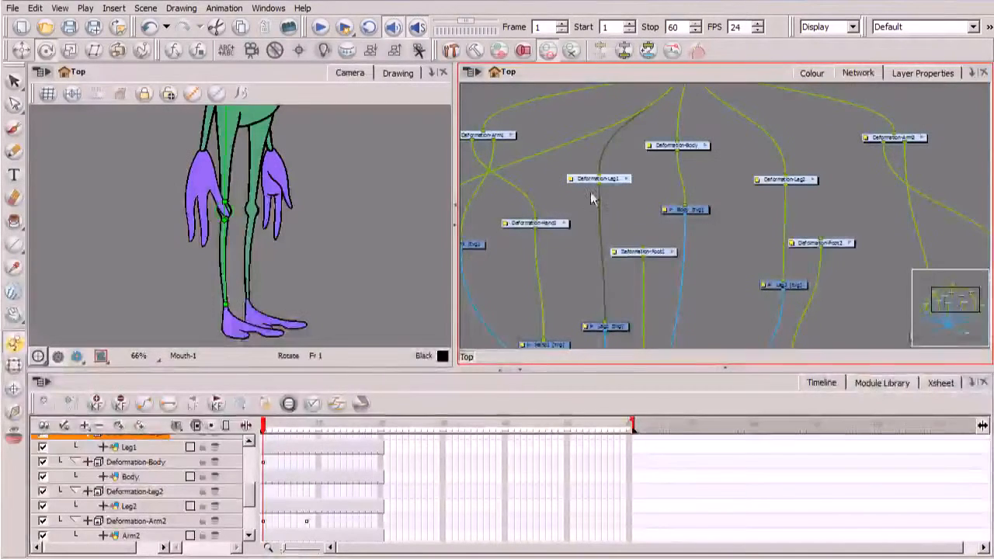
{"action": "left_click", "coordinate": [651, 50]}
{"action": "left_click_drag", "start_coordinate": [647, 244], "coordinate": [645, 250]}
{"action": "left_click_drag", "start_coordinate": [785, 180], "coordinate": [822, 240]}
{"action": "left_click", "coordinate": [649, 50]}
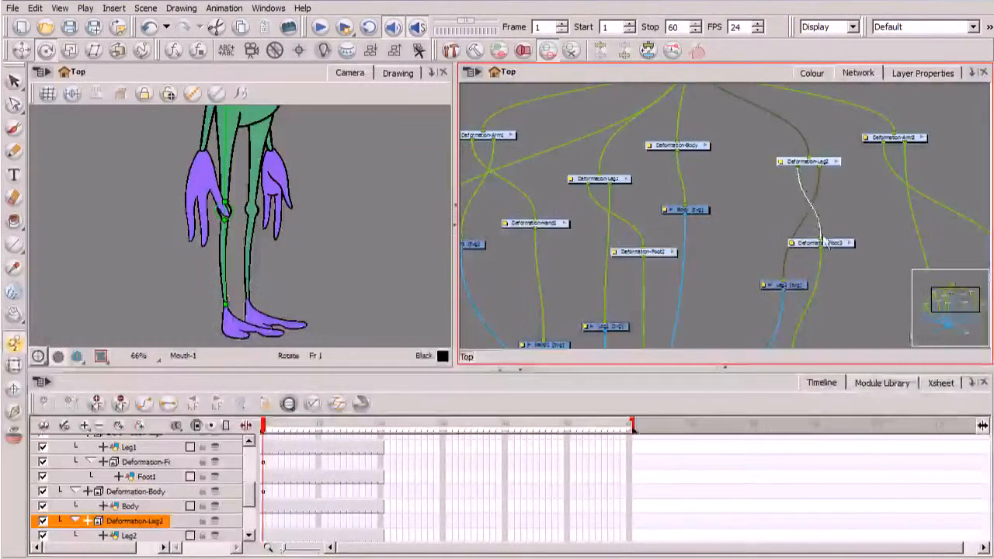
Test the Leg1 and Foot1 deformations by rotating the front foot at the ankle, and undo the test changes
{"action": "left_click", "coordinate": [623, 178]}
{"action": "key", "text": "space"}
{"action": "mouse_move", "coordinate": [233, 152]}
{"action": "left_mouse_down"}
{"action": "mouse_move", "coordinate": [240, 186]}
{"action": "mouse_move", "coordinate": [183, 178]}
{"action": "mouse_move", "coordinate": [223, 180]}
{"action": "mouse_move", "coordinate": [221, 165]}
{"action": "left_mouse_up"}
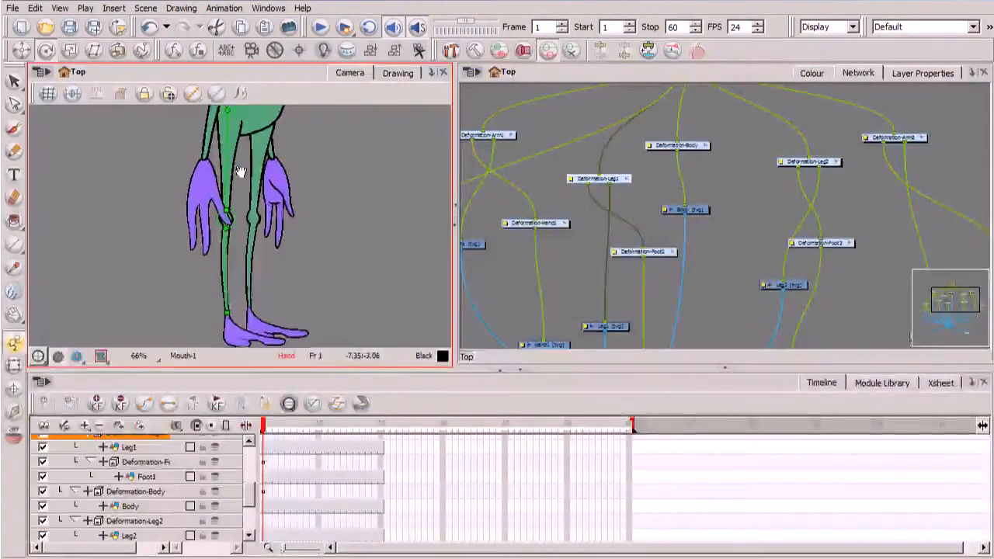
{"action": "key", "text": "ctrl+z"}
{"action": "key", "text": "space"}
{"action": "left_click_drag", "start_coordinate": [334, 325], "coordinate": [330, 239]}
{"action": "left_click", "coordinate": [642, 252]}
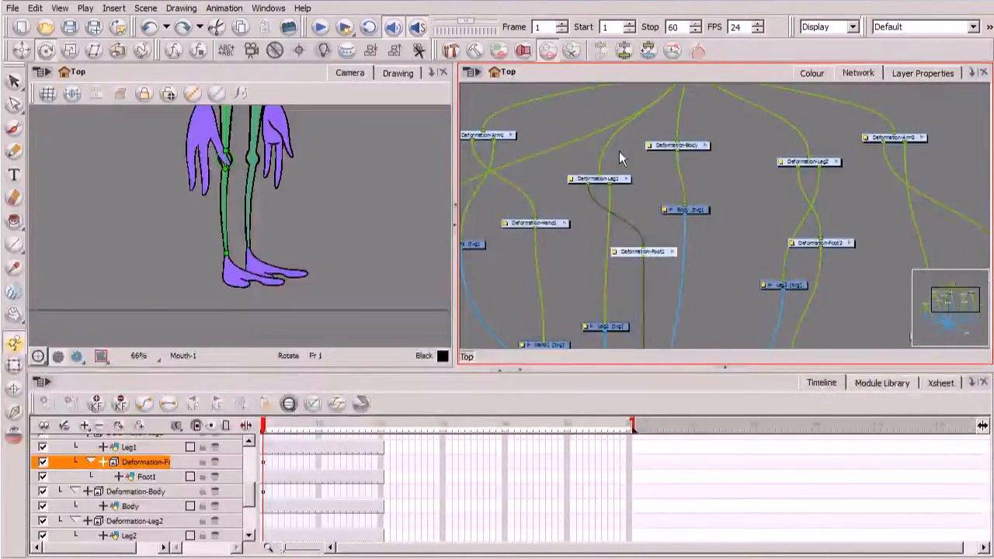
{"action": "left_click_drag", "start_coordinate": [209, 253], "coordinate": [211, 201]}
{"action": "left_click_drag", "start_coordinate": [213, 273], "coordinate": [203, 208]}
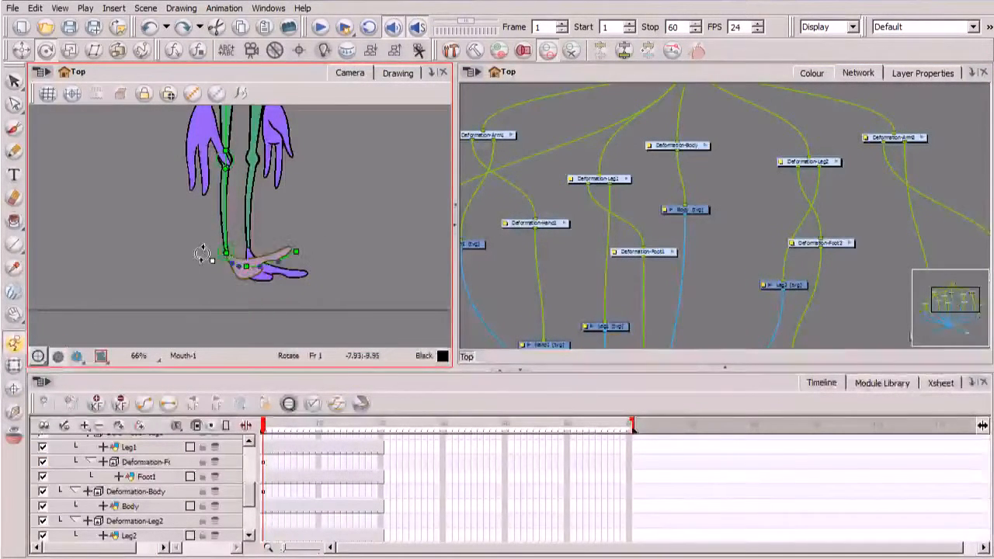
{"action": "left_click_drag", "start_coordinate": [348, 242], "coordinate": [354, 279]}
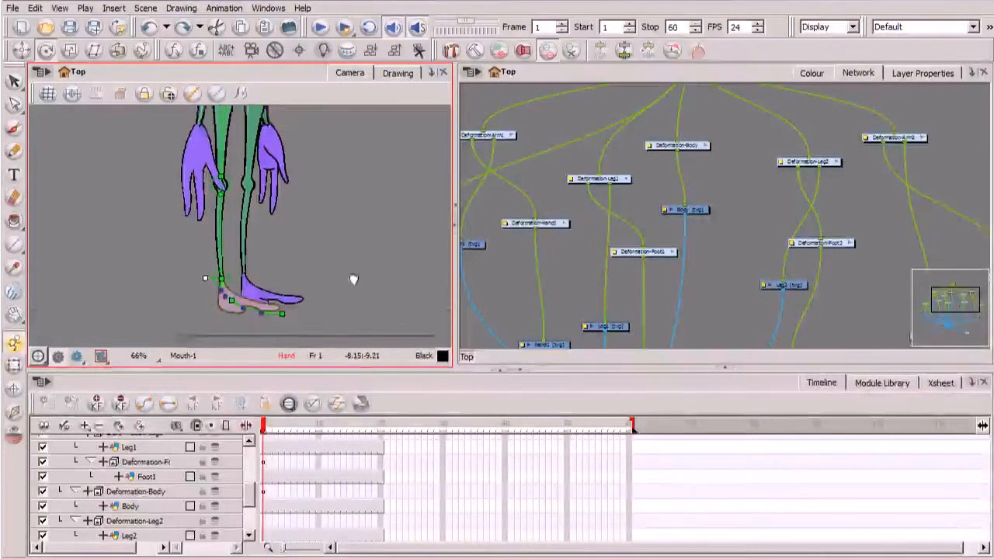
Examine the whole character and the full node network, from the top body peg to the hand and foot deformations
{"action": "key", "text": "2"}
{"action": "key", "text": "2"}
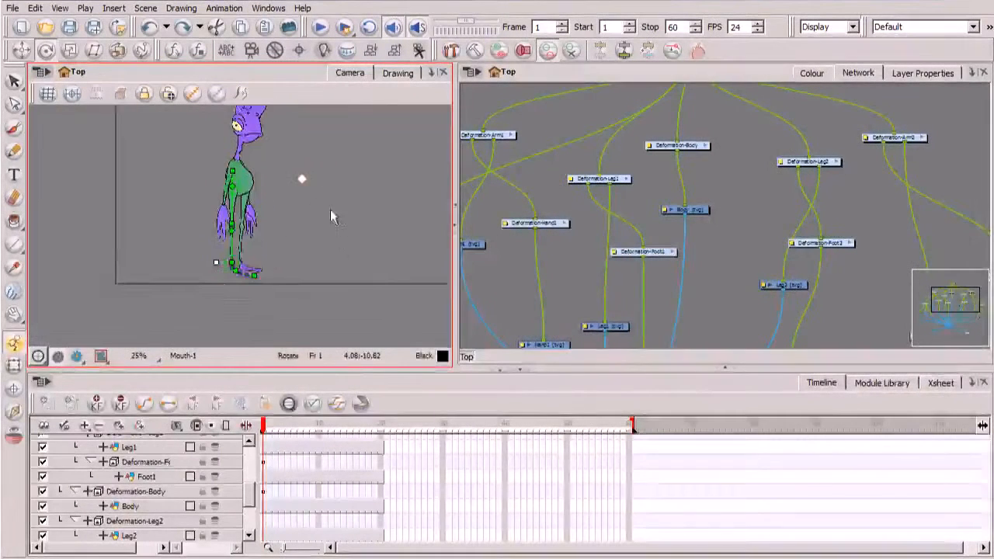
{"action": "left_click_drag", "start_coordinate": [330, 210], "coordinate": [327, 275]}
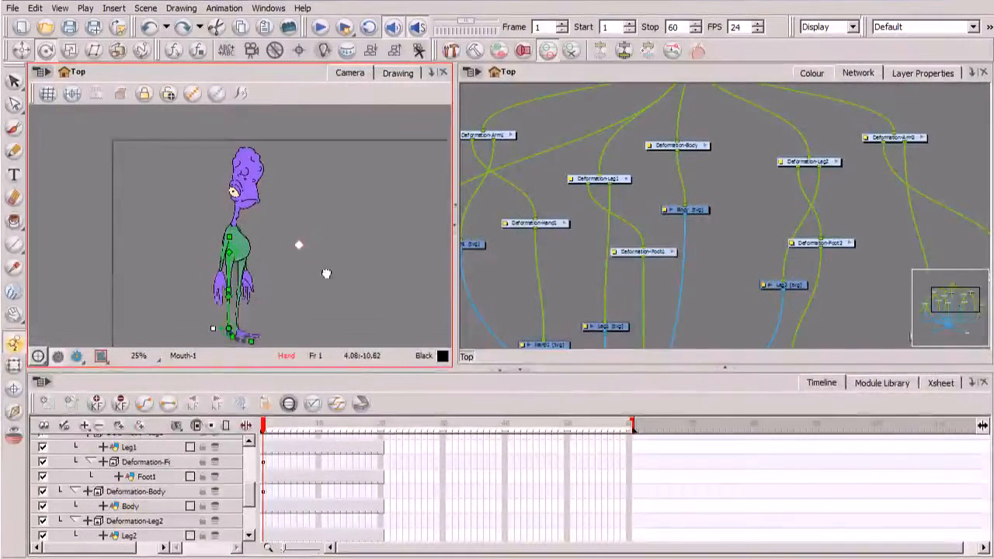
{"action": "key", "text": "2"}
{"action": "key", "text": "1"}
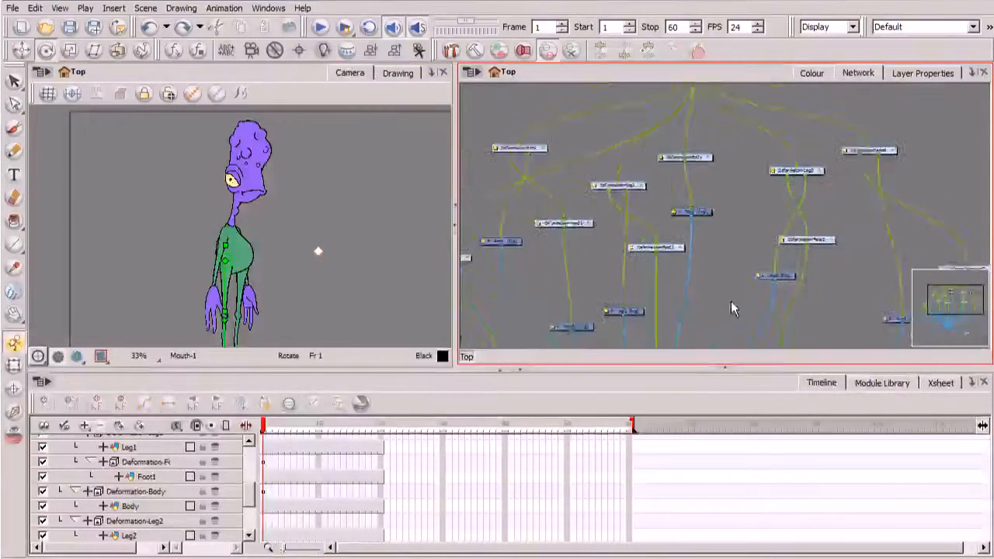
{"action": "key", "text": "1"}
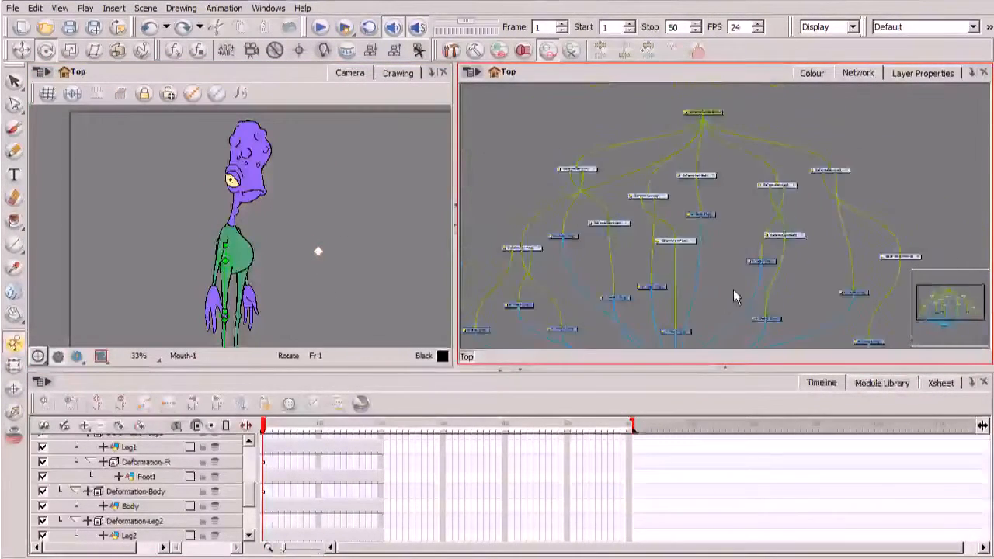
{"action": "left_click_drag", "start_coordinate": [733, 313], "coordinate": [657, 304]}
{"action": "left_click_drag", "start_coordinate": [668, 249], "coordinate": [705, 236]}
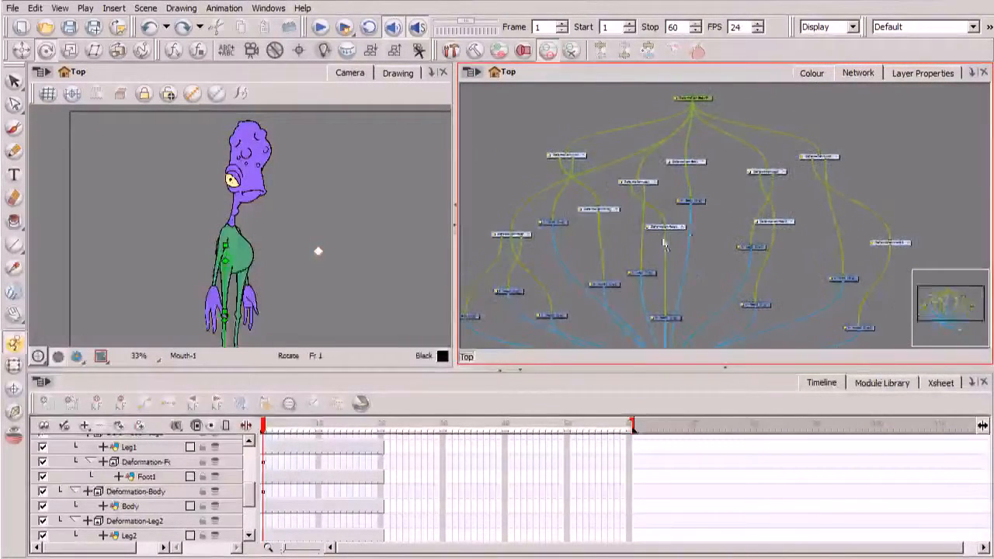
{"action": "key", "text": "1"}
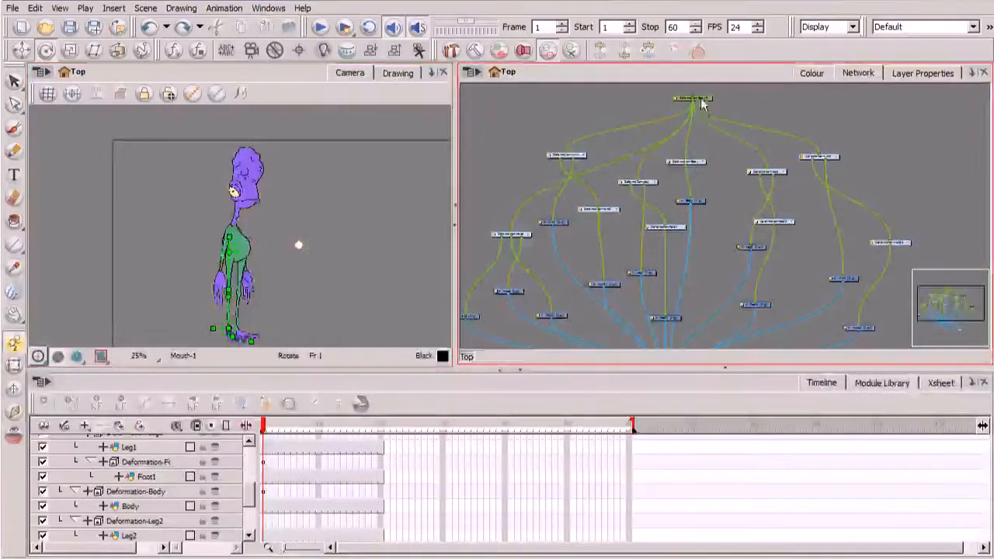
Test moving the whole character horizontally by translating the top body peg, and undo the move
{"action": "left_click", "coordinate": [696, 101]}
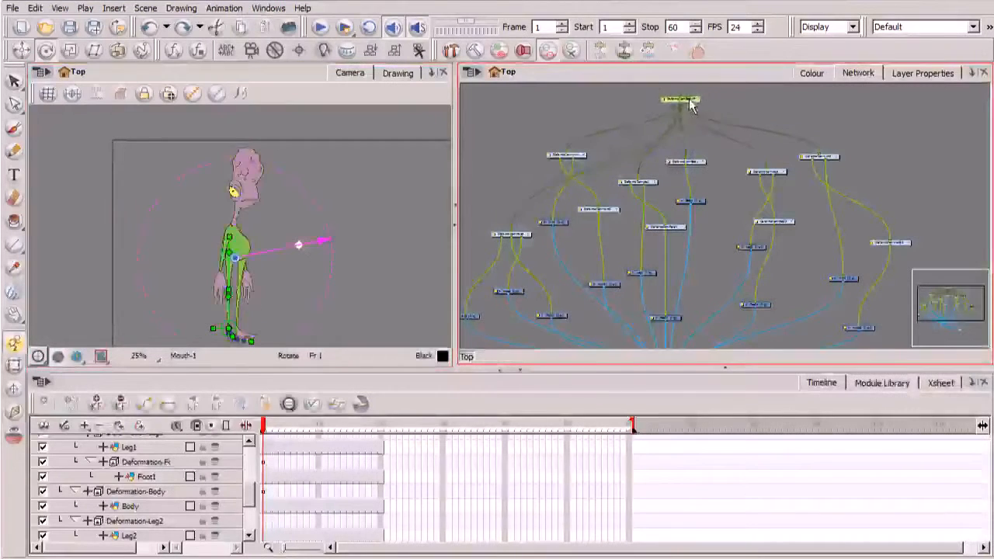
{"action": "left_click", "coordinate": [21, 50]}
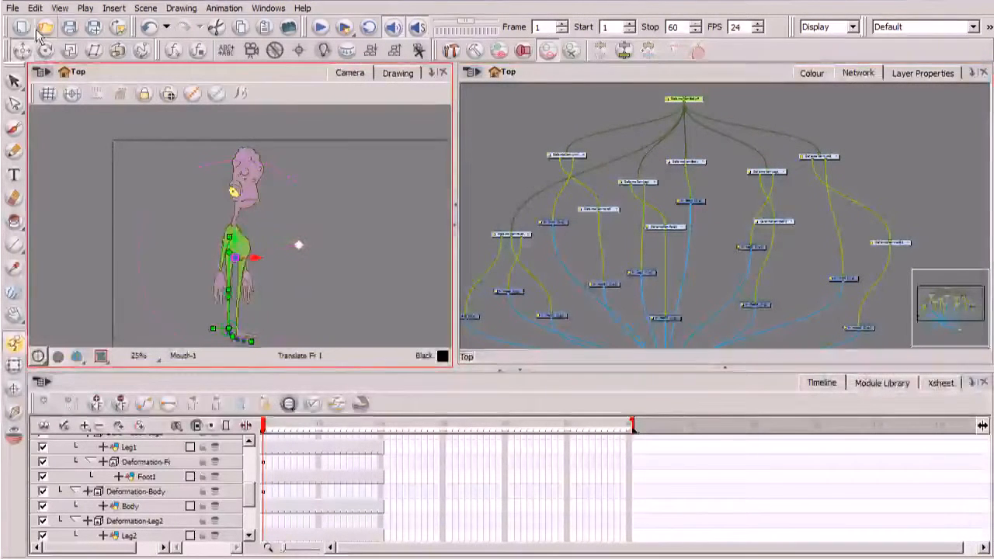
{"action": "key", "text": "1"}
{"action": "left_click_drag", "start_coordinate": [335, 290], "coordinate": [274, 293]}
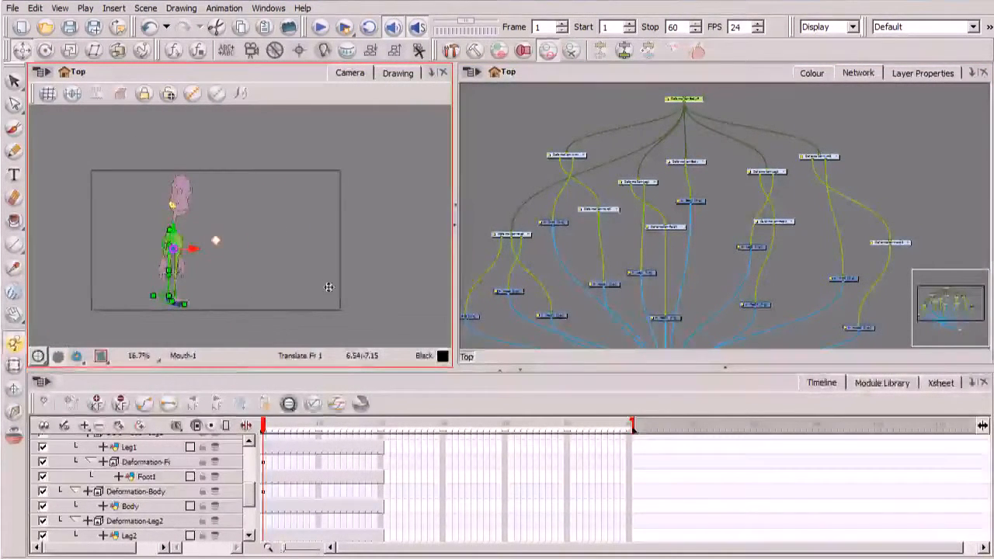
{"action": "key", "text": "2"}
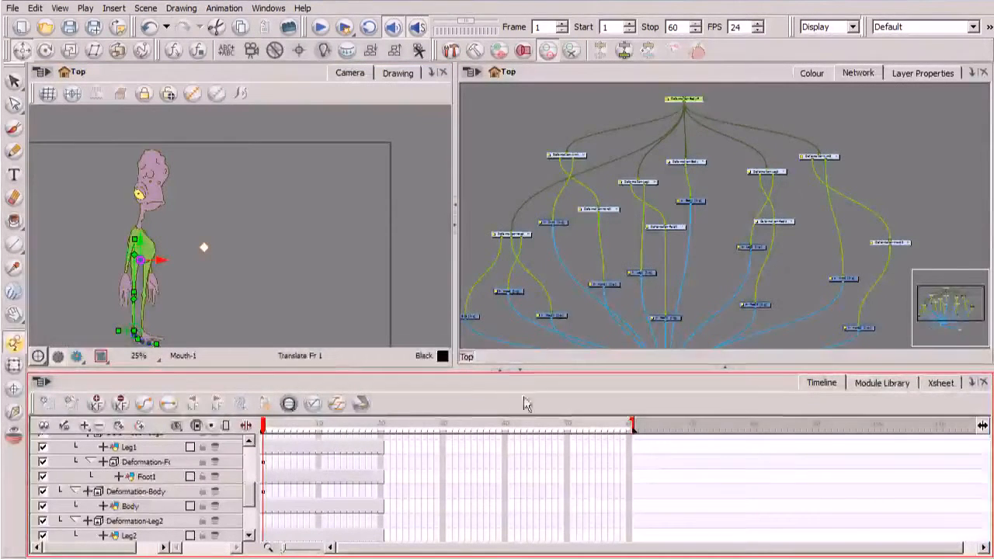
{"action": "key", "text": "space"}
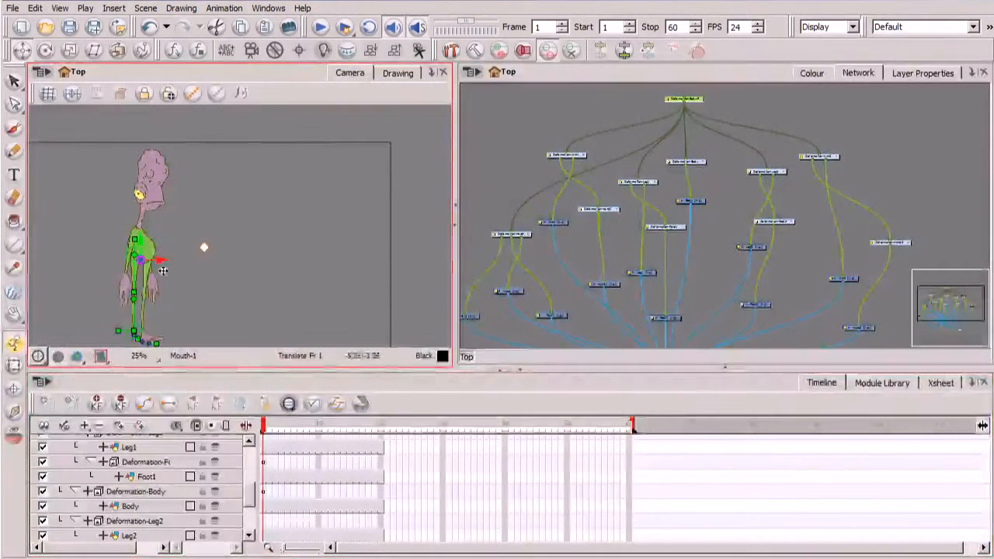
{"action": "left_click_drag", "start_coordinate": [166, 259], "coordinate": [389, 259]}
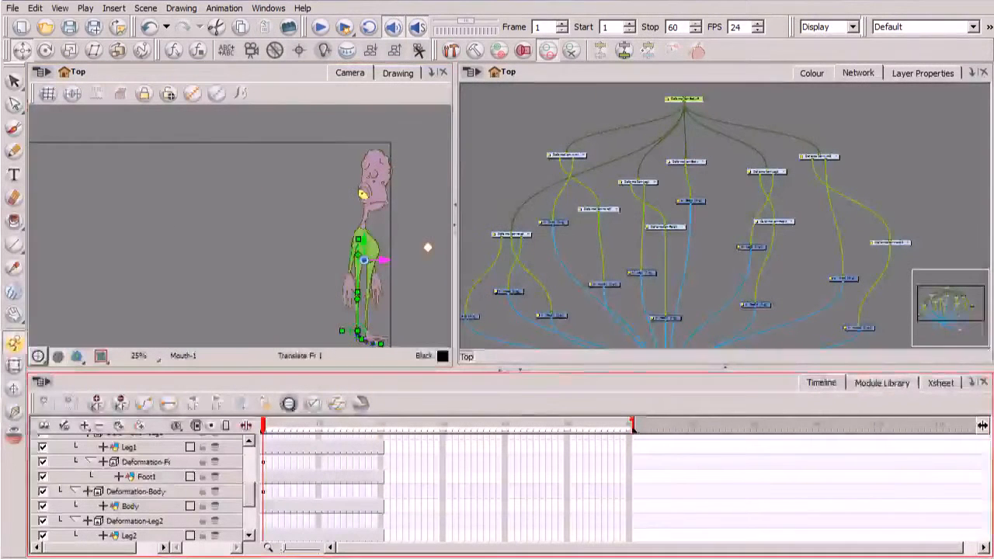
{"action": "key", "text": "ctrl+z"}
{"action": "key", "text": "space"}
{"action": "left_click_drag", "start_coordinate": [303, 323], "coordinate": [368, 281]}
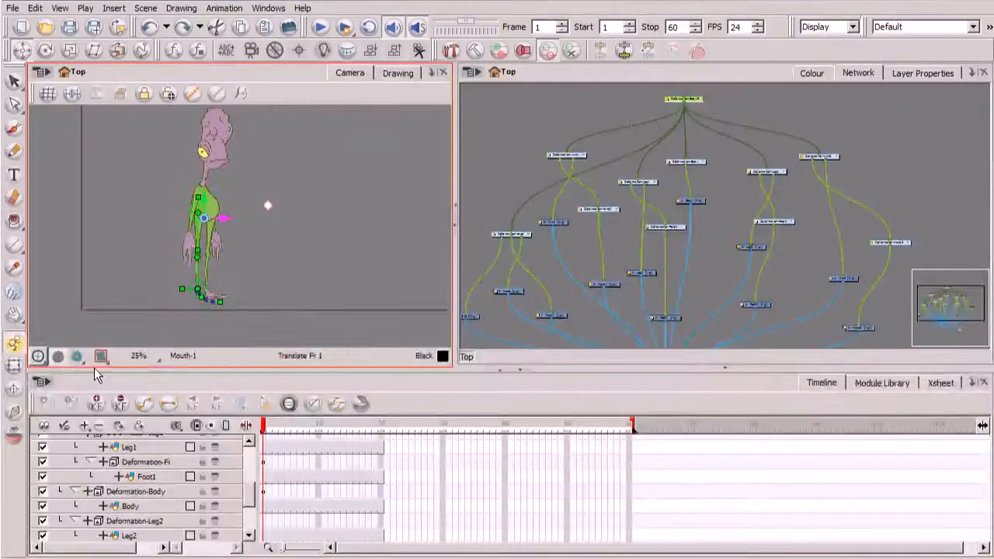
Inspect the rigged character from head to feet, with the top body peg selected and nudged slightly upward in the network
{"action": "left_click_drag", "start_coordinate": [695, 100], "coordinate": [697, 98]}
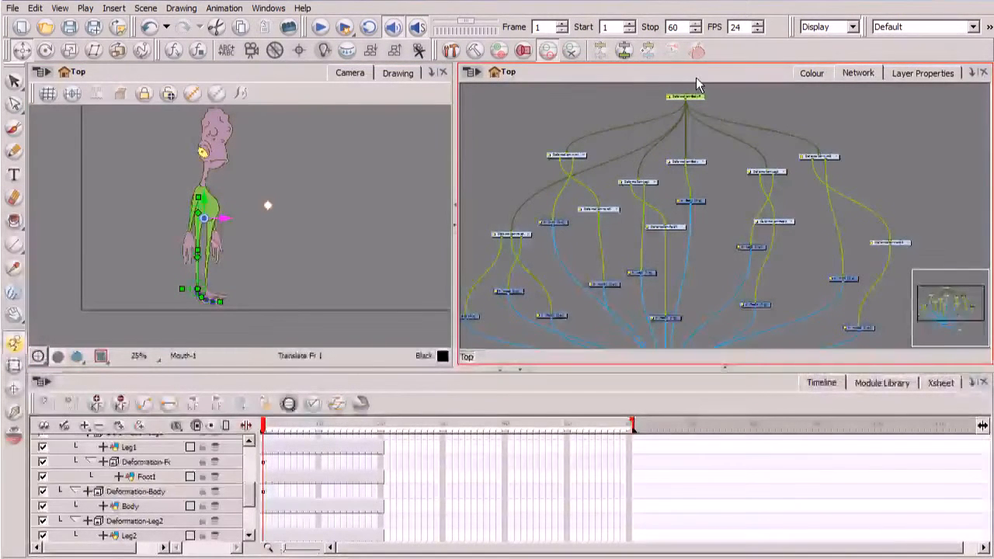
{"action": "left_click", "coordinate": [275, 296]}
{"action": "key", "text": "2"}
{"action": "key", "text": "2"}
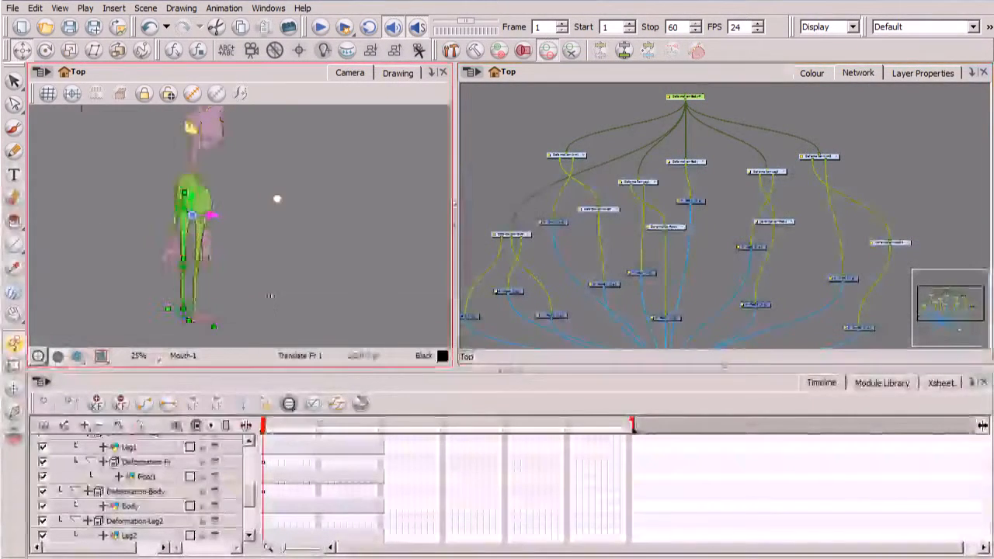
{"action": "key", "text": "space"}
{"action": "left_click_drag", "start_coordinate": [264, 270], "coordinate": [302, 329]}
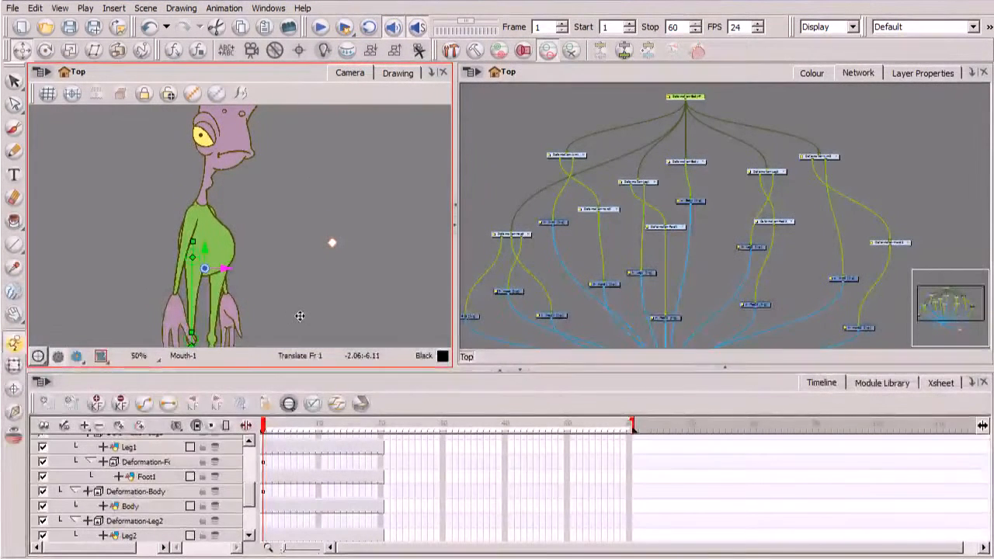
{"action": "left_click", "coordinate": [510, 196]}
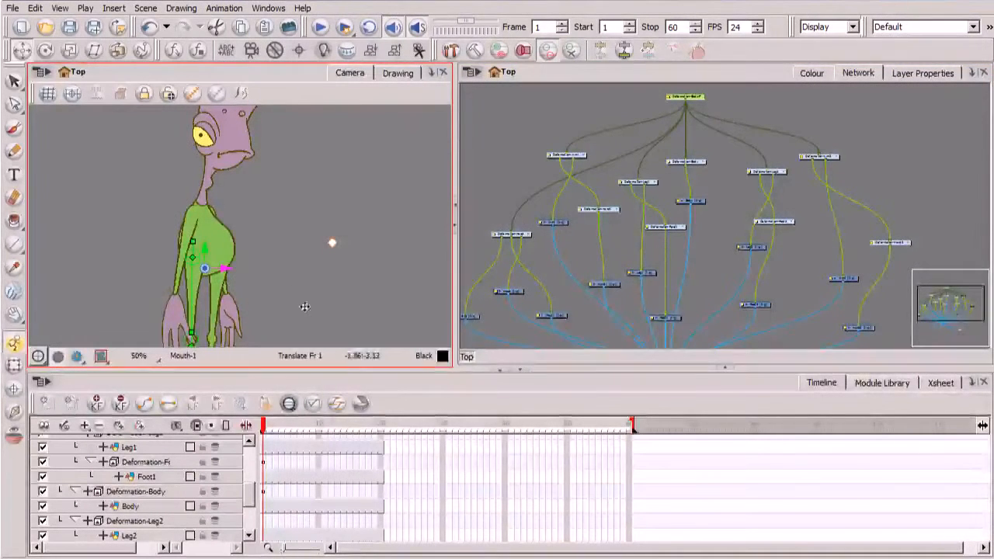
{"action": "mouse_move", "coordinate": [267, 208]}
{"action": "left_mouse_down"}
{"action": "mouse_move", "coordinate": [276, 292]}
{"action": "mouse_move", "coordinate": [303, 127]}
{"action": "left_mouse_up"}
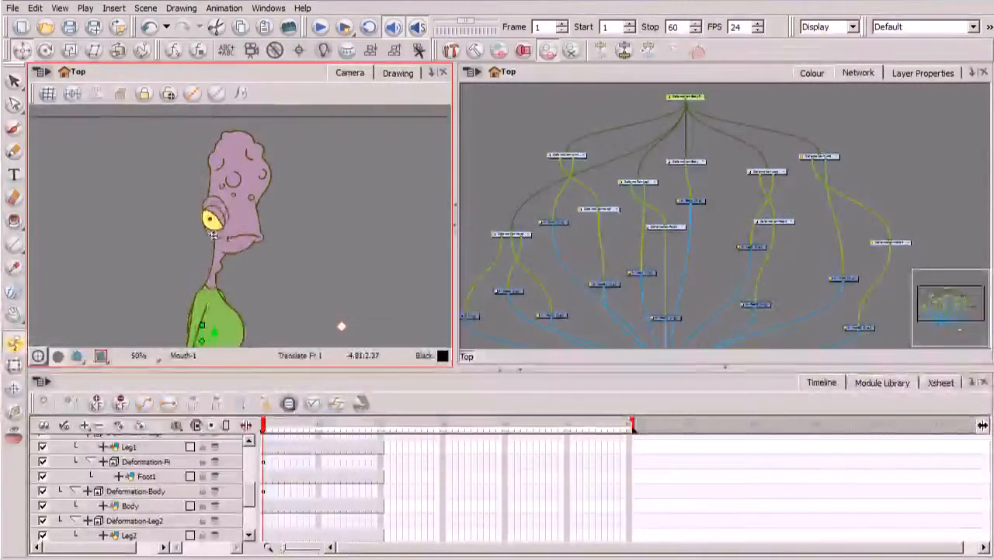
{"action": "key", "text": "space"}
{"action": "left_click_drag", "start_coordinate": [298, 297], "coordinate": [302, 277]}
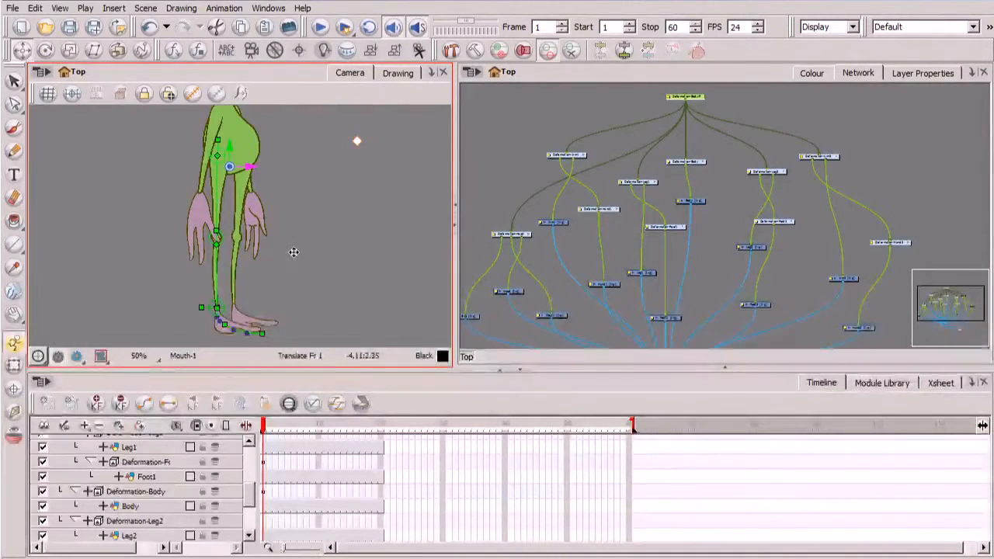
{"action": "left_click_drag", "start_coordinate": [281, 225], "coordinate": [278, 284]}
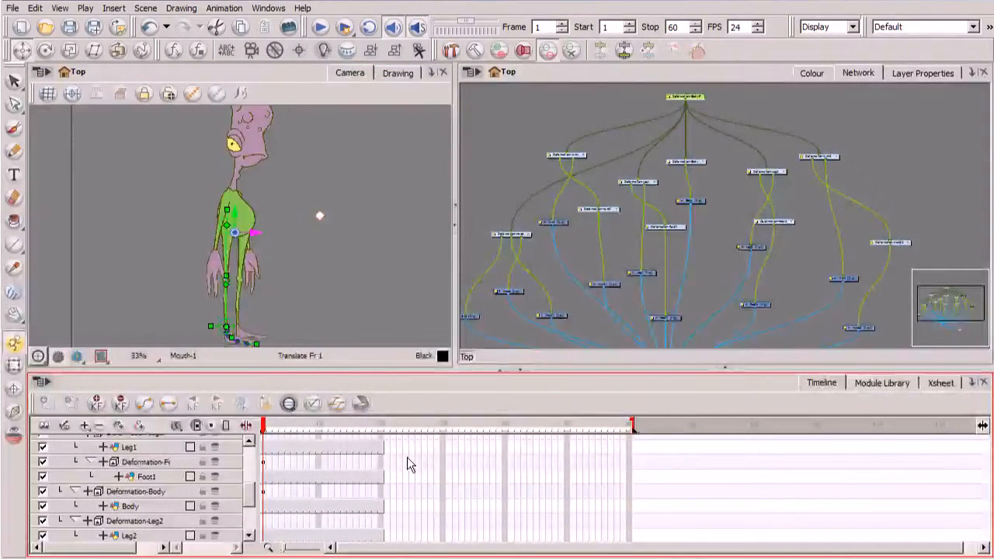
Examine the hips, hands, knees and feet up close, followed by the upper body and the full figure
{"action": "key", "text": "2"}
{"action": "key", "text": "2"}
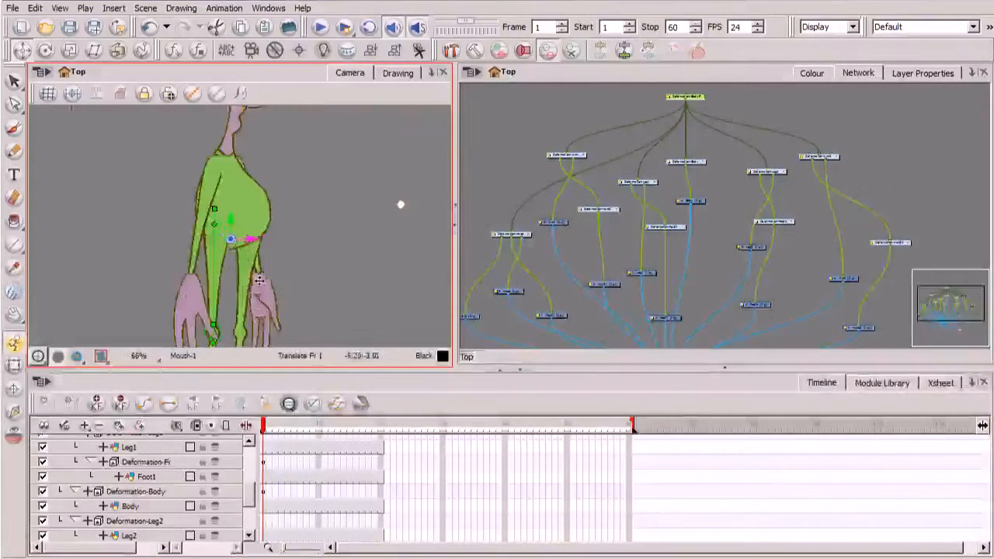
{"action": "key", "text": "space"}
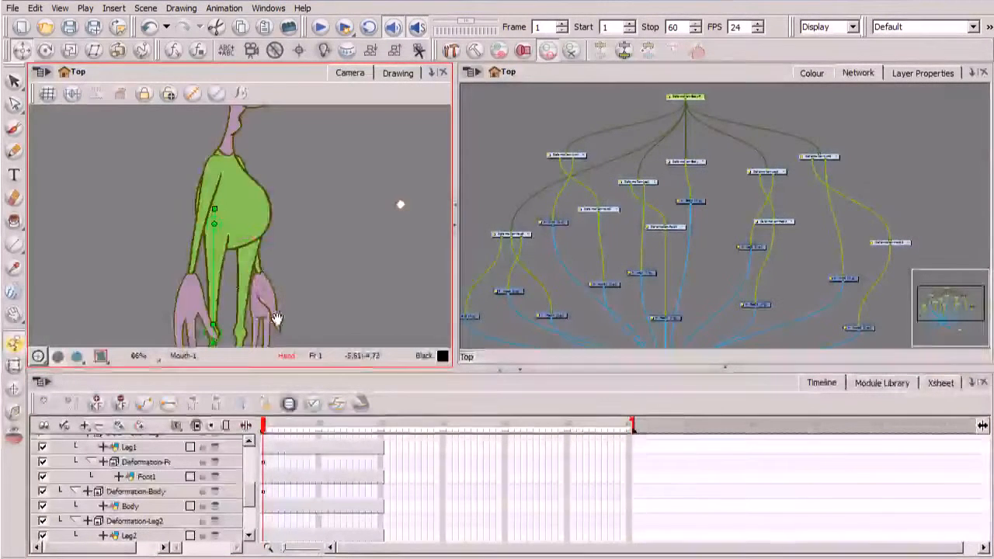
{"action": "left_click_drag", "start_coordinate": [277, 319], "coordinate": [310, 293]}
{"action": "left_click_drag", "start_coordinate": [250, 330], "coordinate": [267, 237]}
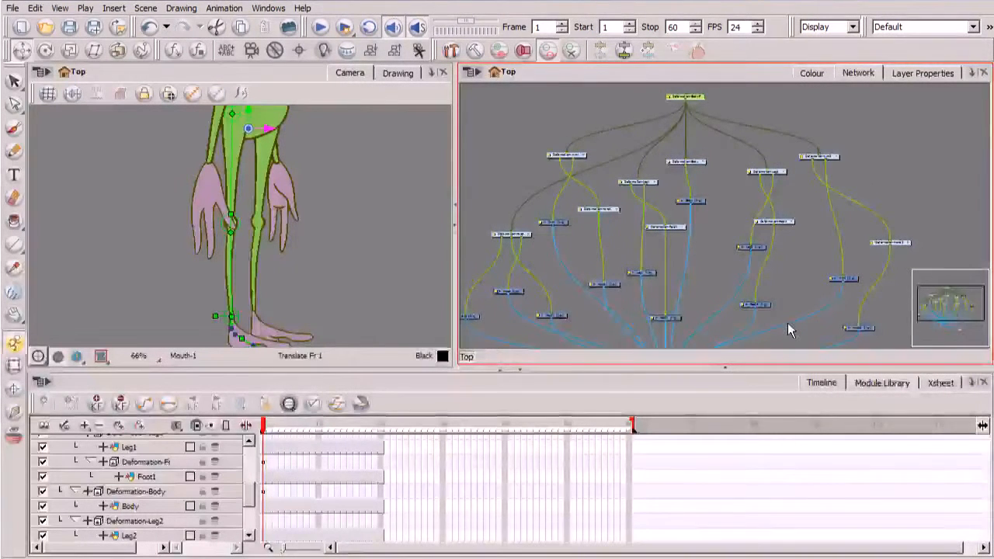
{"action": "scroll", "coordinate": [369, 250], "scroll_direction": "down", "scroll_amount": 1}
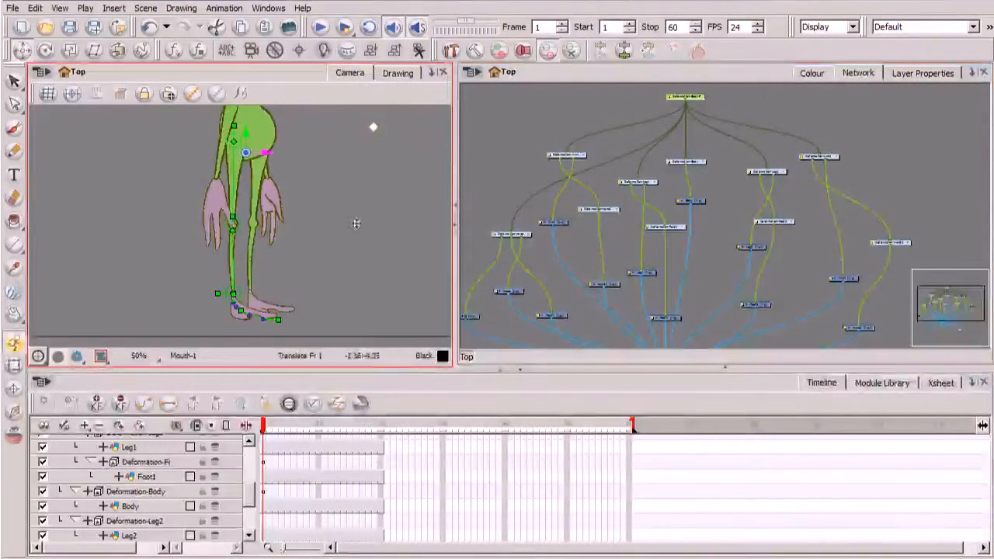
{"action": "left_click_drag", "start_coordinate": [351, 215], "coordinate": [340, 310]}
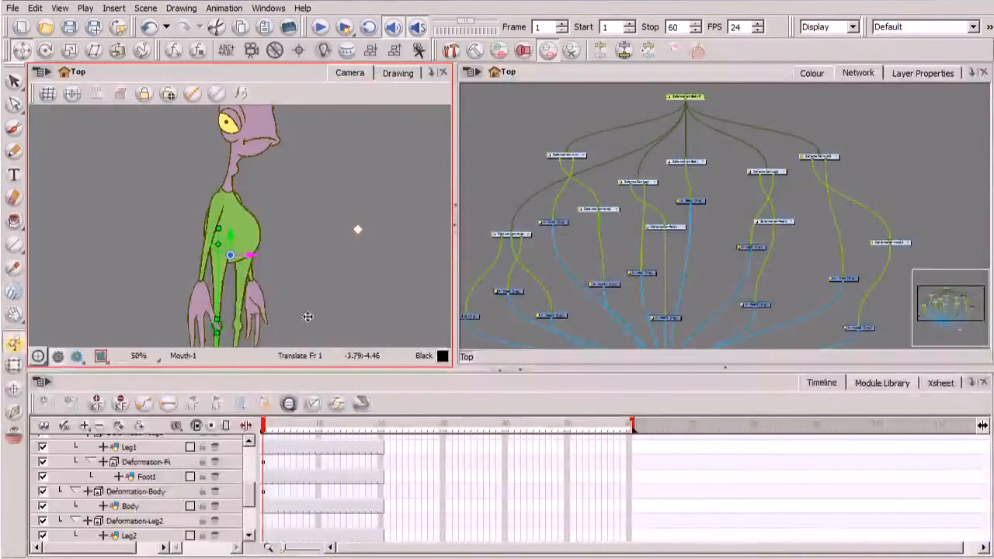
{"action": "left_click", "coordinate": [654, 98]}
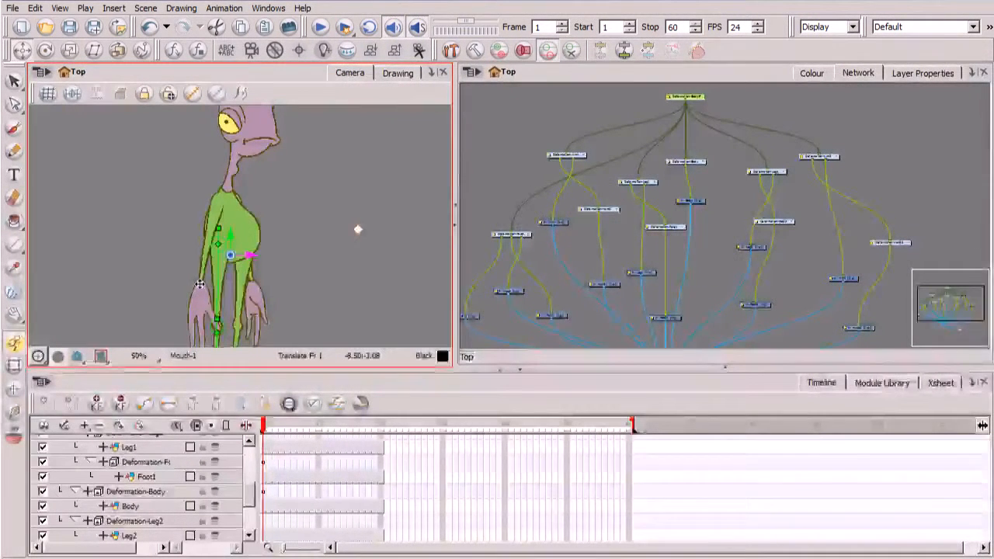
{"action": "left_click_drag", "start_coordinate": [340, 282], "coordinate": [340, 218]}
{"action": "key", "text": "1"}
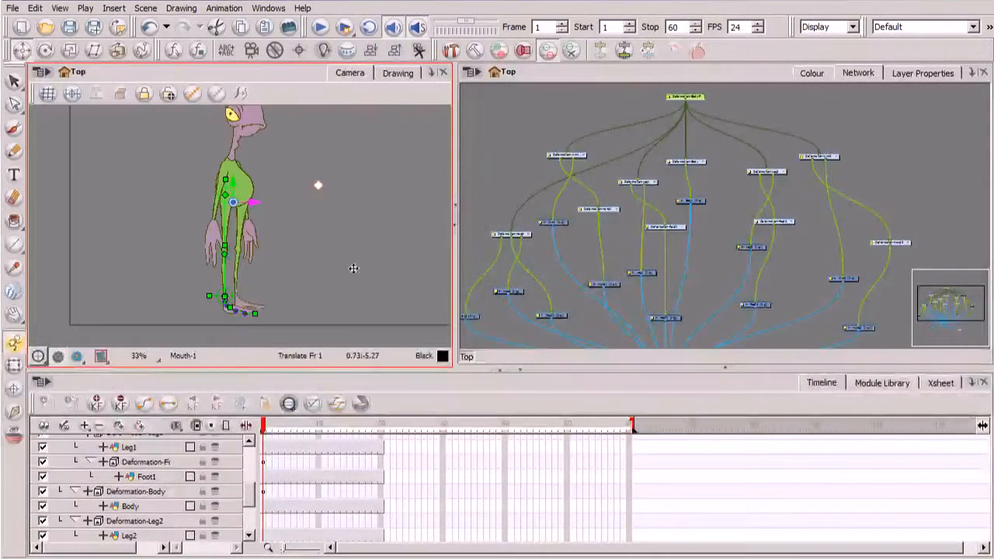
{"action": "left_click_drag", "start_coordinate": [346, 264], "coordinate": [344, 298]}
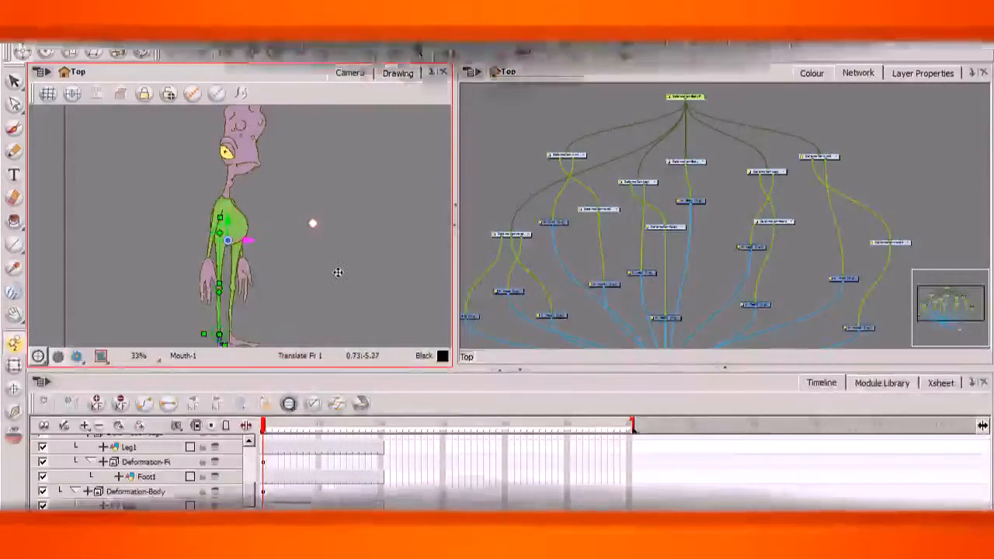